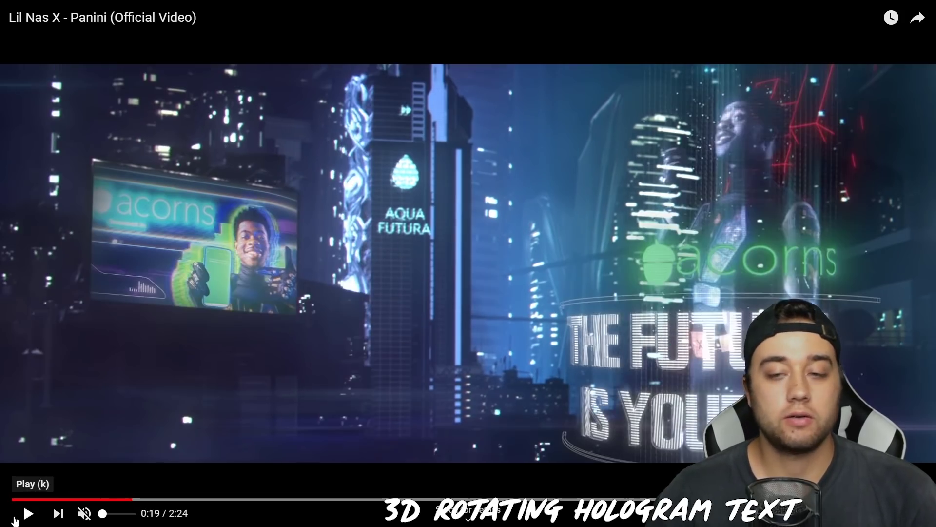
Play the Panini reference video, pause at 0:20 on the hologram text shot, and exit fullscreen
left_click(29, 513)
left_click(699, 355)
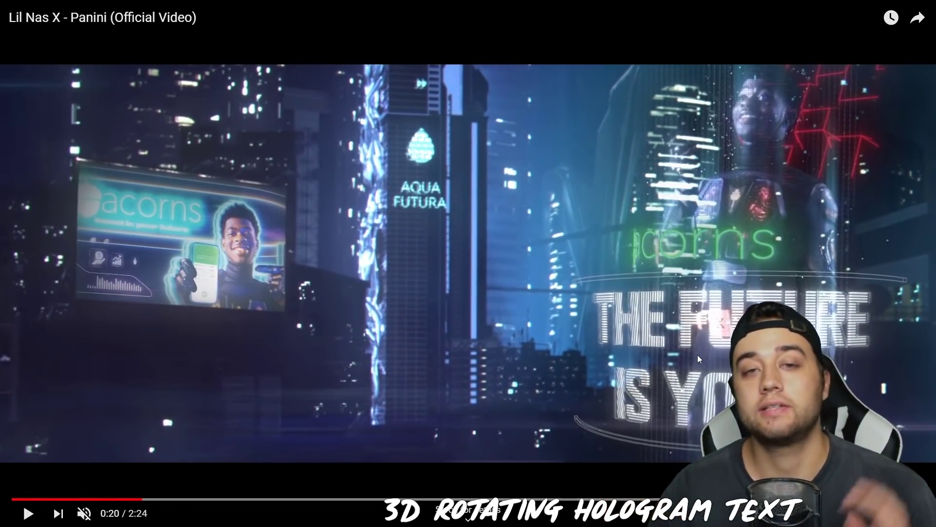
key("Escape")
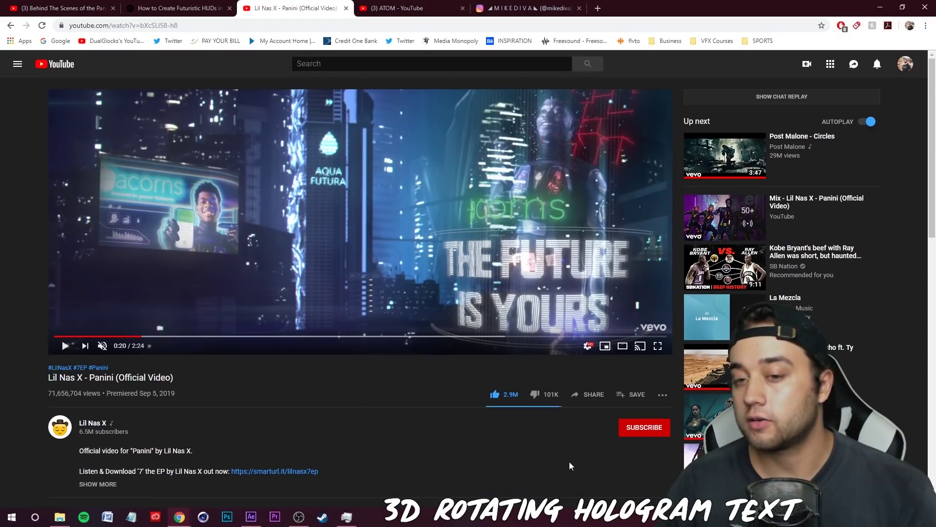
Switch to After Effects and open the HOLO BILLBOARD precomp layer
left_click(251, 517)
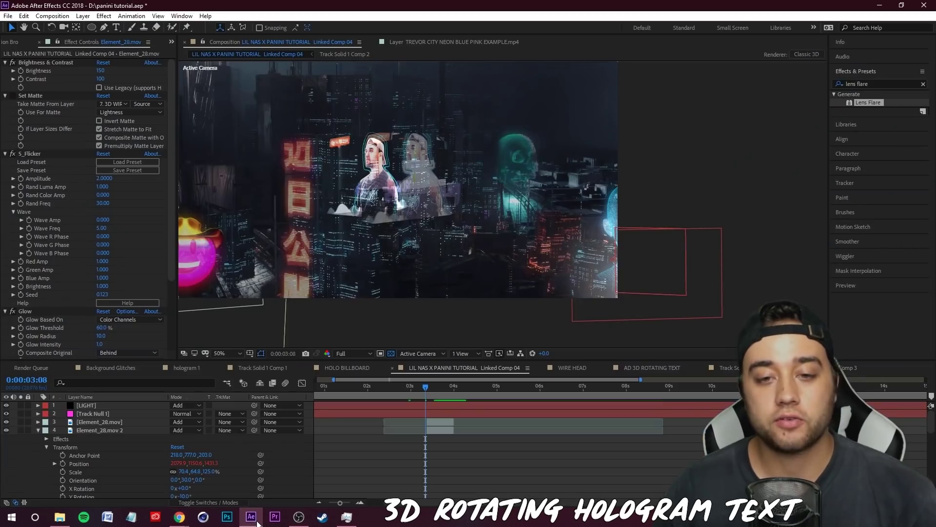
left_click(421, 387)
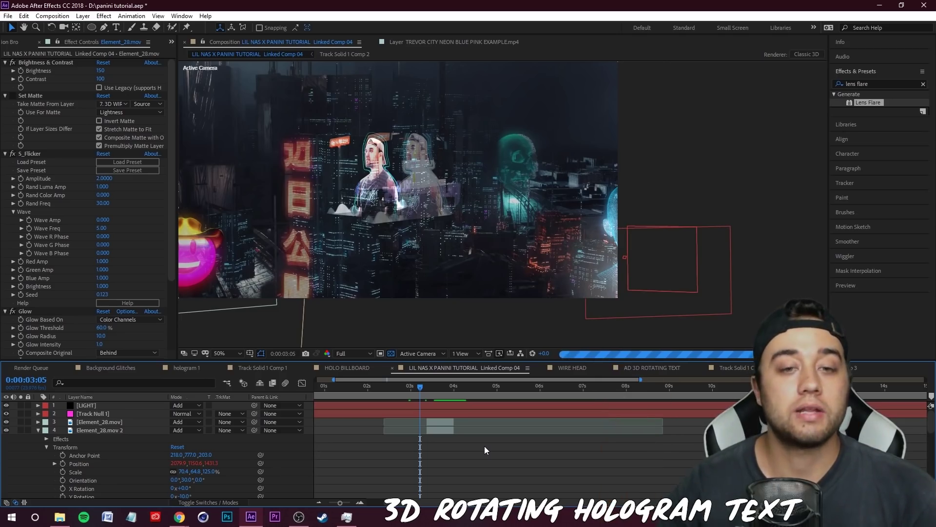
scroll(118, 458, "down", 5)
left_click(118, 474)
double_click(127, 468)
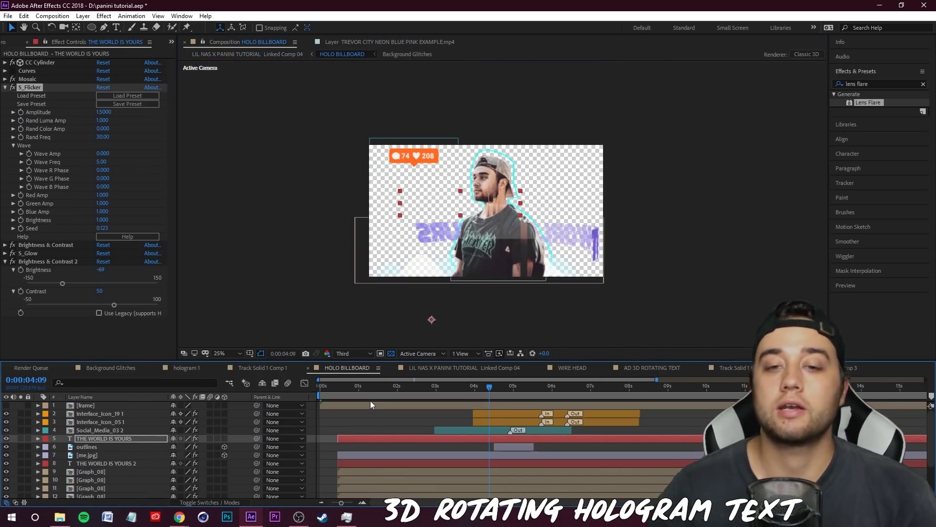
Preview the existing 'THE WORLD IS YOURS' hologram text around the person from the comp start
left_click(383, 388)
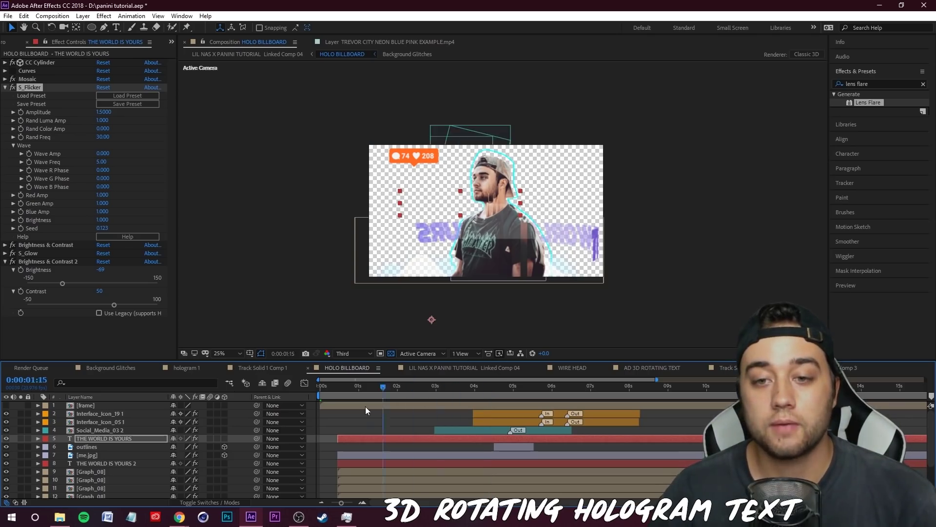
key("Home")
left_click(341, 388)
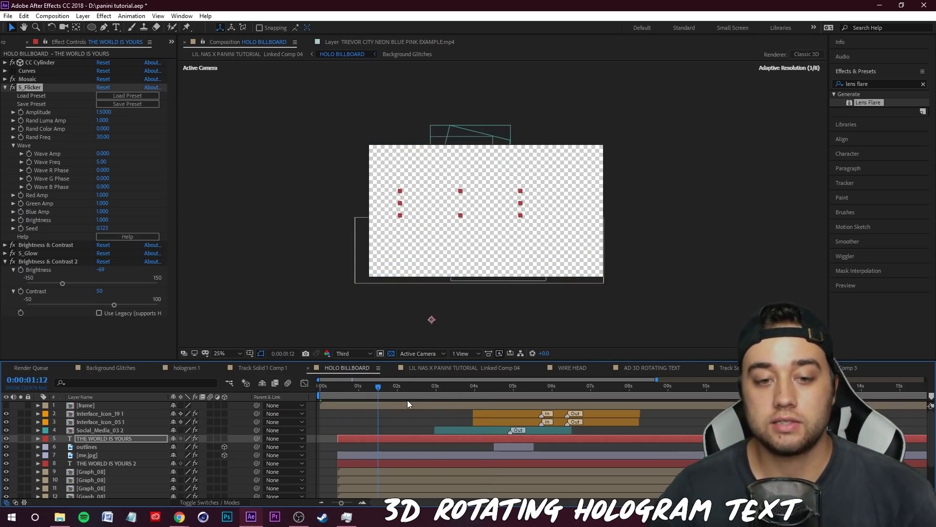
left_click(504, 306)
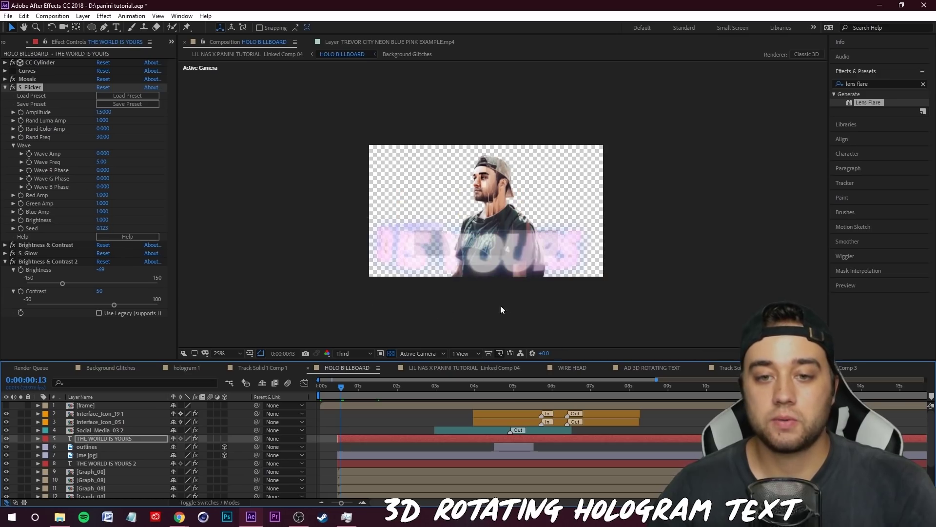
key("space")
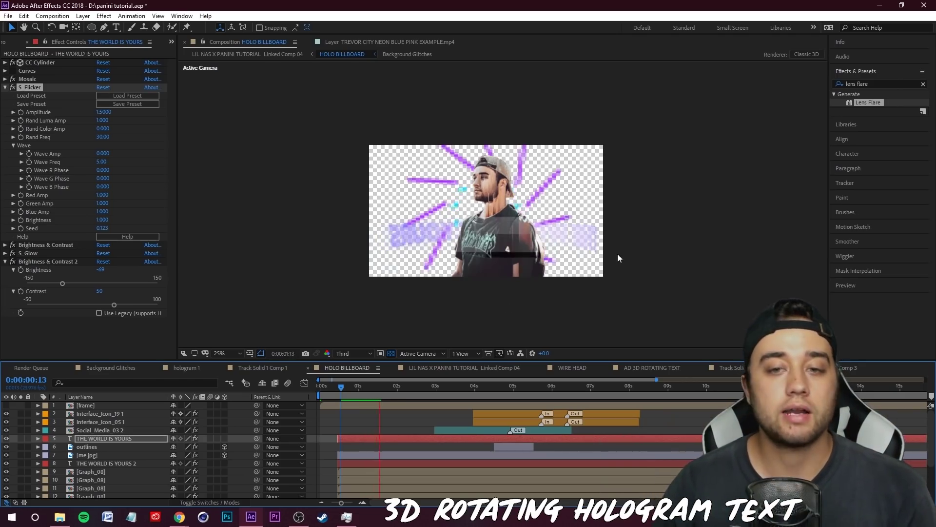
left_click(116, 28)
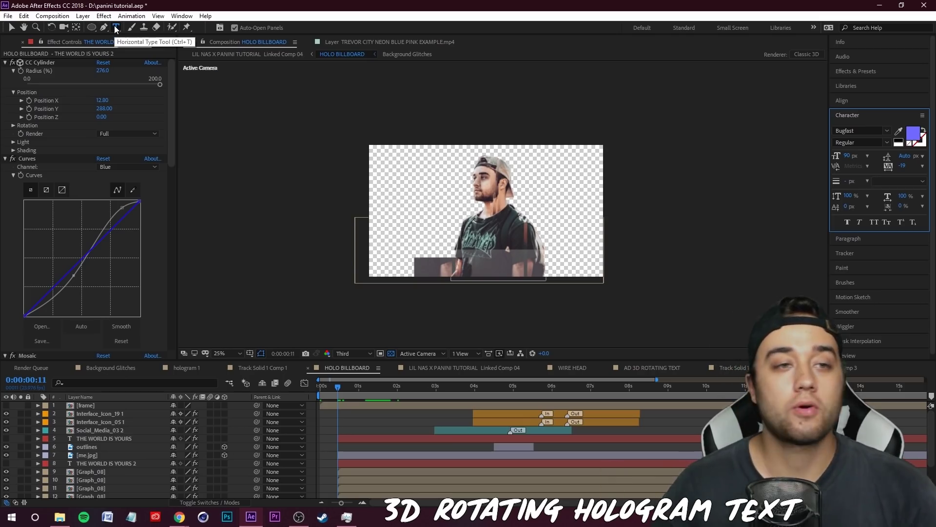
Draw a paragraph box and type purple 'THE WORLD IS YOURS' across the subject's head
left_click_drag(362, 137, 666, 289)
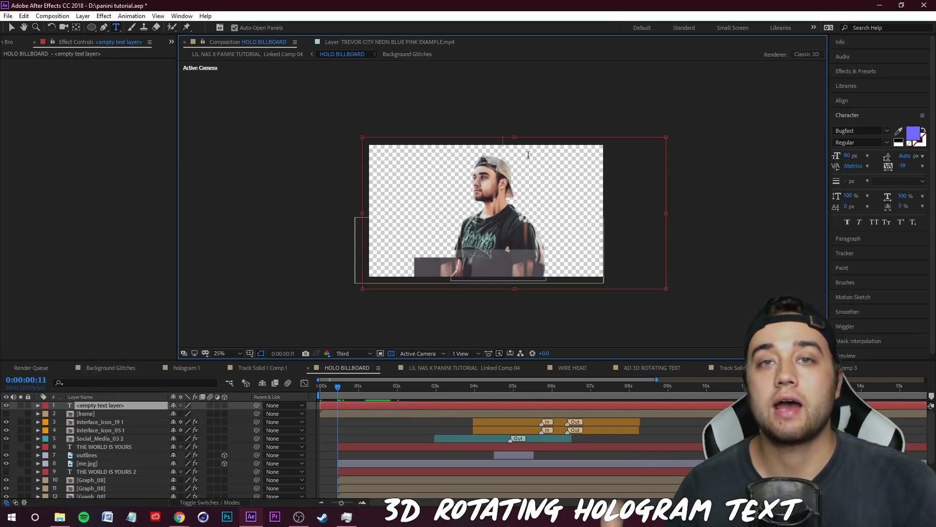
type("T")
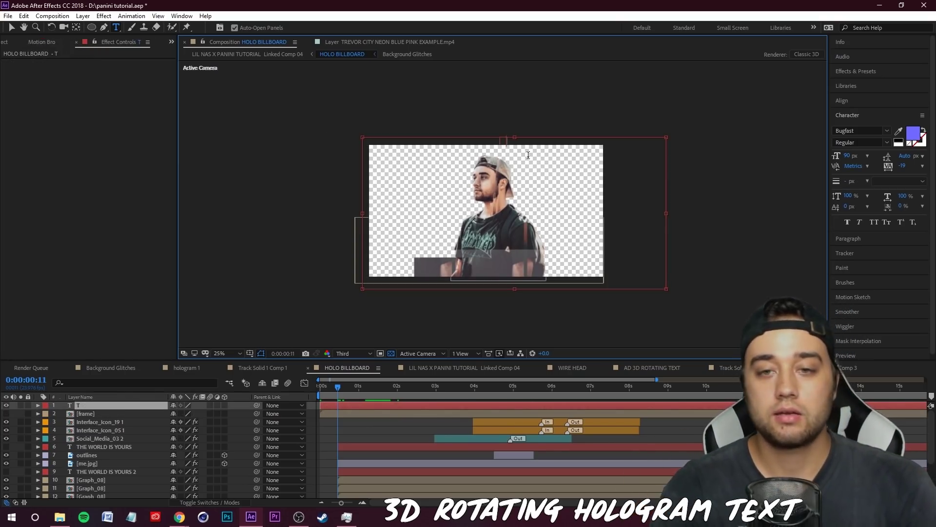
type("HE WORLD IS YOURS")
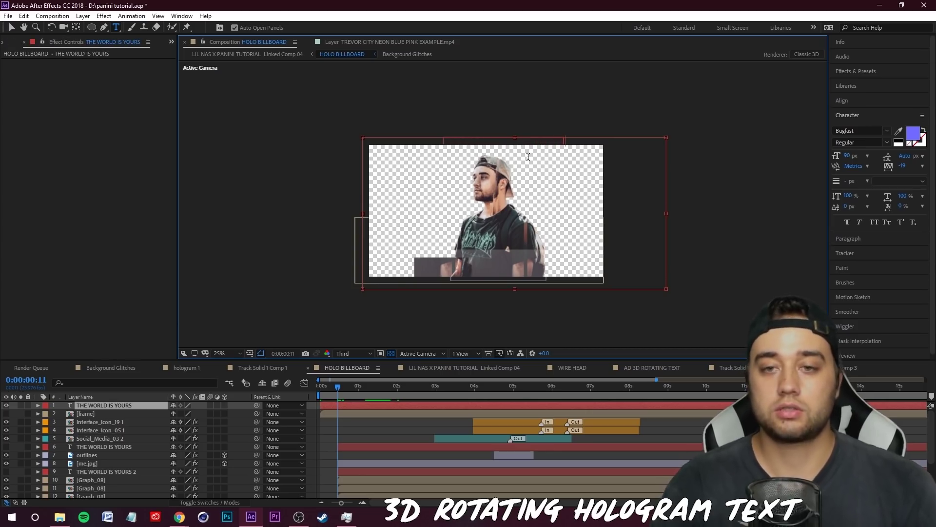
left_click_drag(579, 170, 576, 197)
key("Escape")
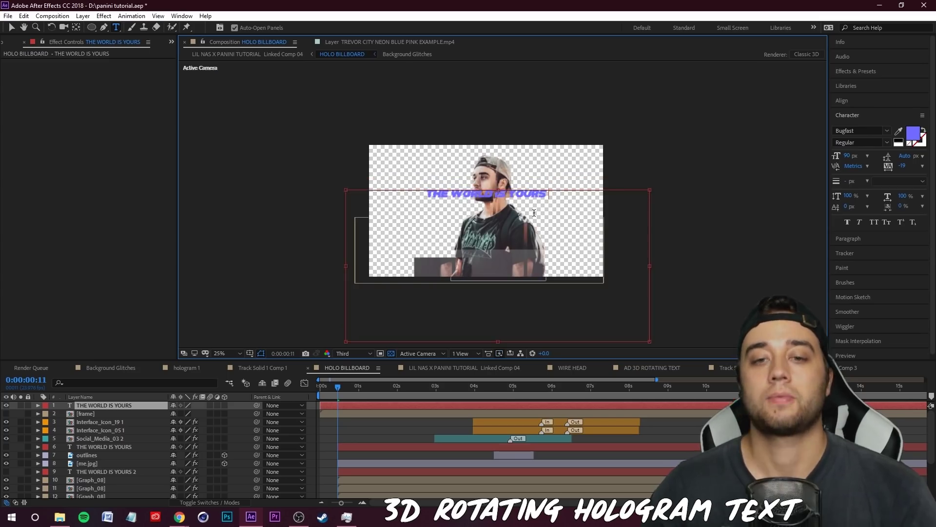
left_click(523, 187)
Raise the text's font size from 90 to 138 px, widen its box, and nudge it lower
key("Escape")
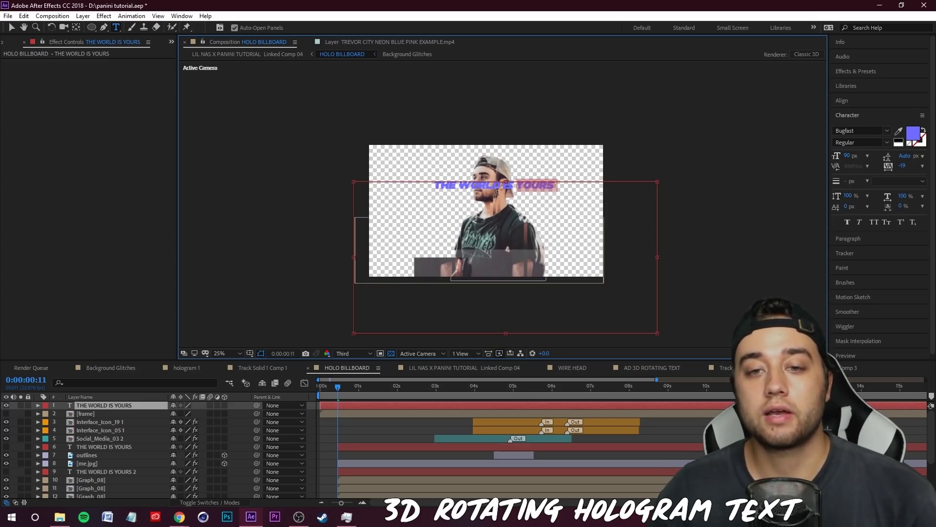
triple_click(520, 185)
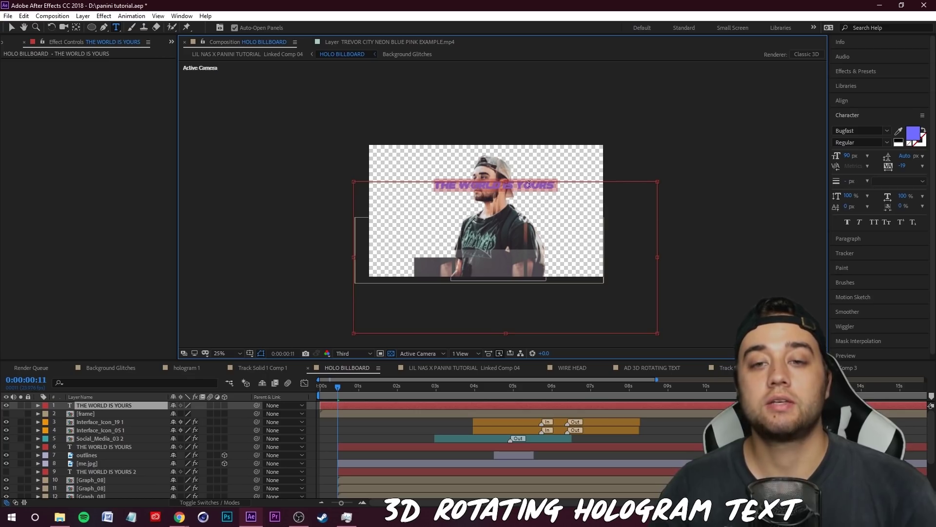
left_click(861, 116)
left_click(858, 115)
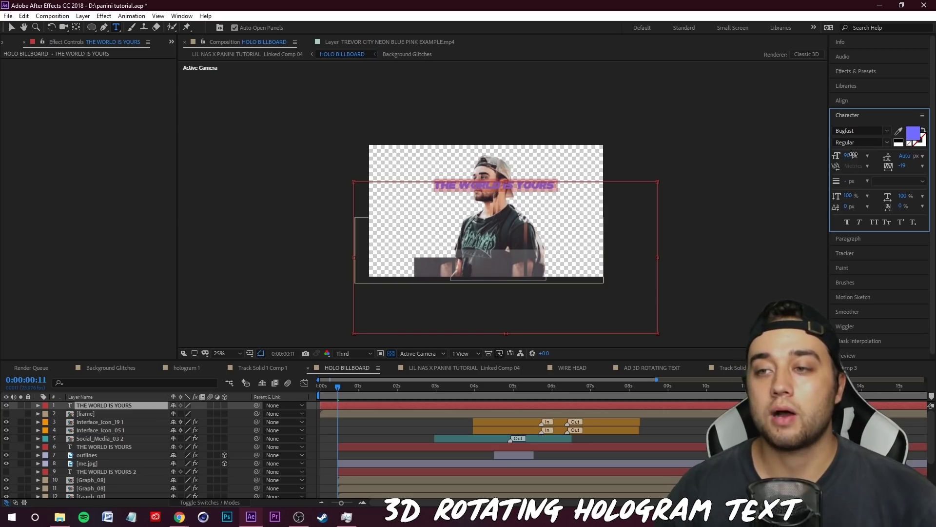
left_click_drag(853, 155, 790, 192)
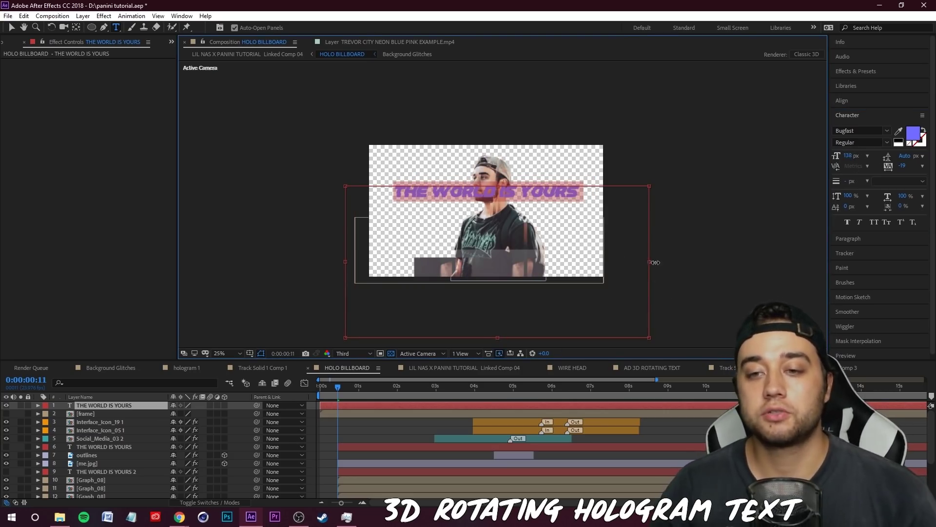
left_click_drag(655, 263, 666, 262)
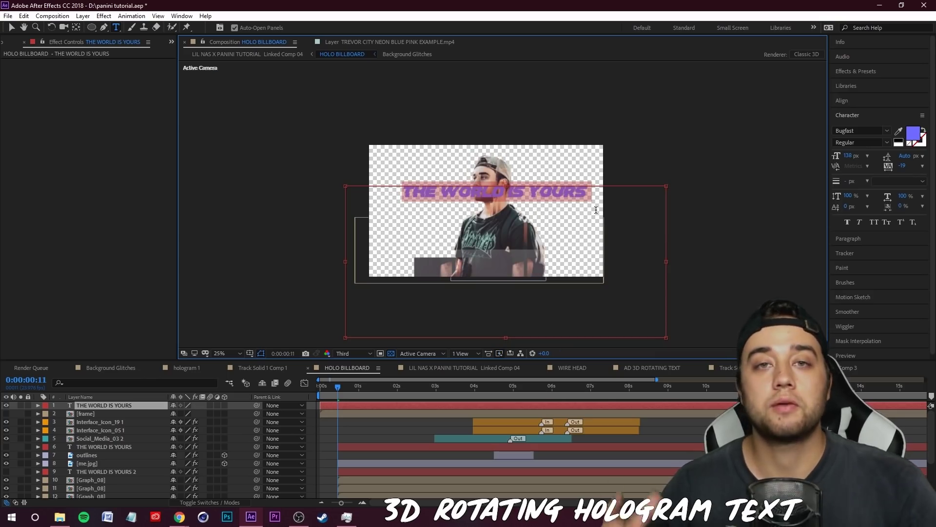
mouse_move(585, 227)
left_mouse_down()
mouse_move(577, 229)
mouse_move(596, 238)
left_mouse_up()
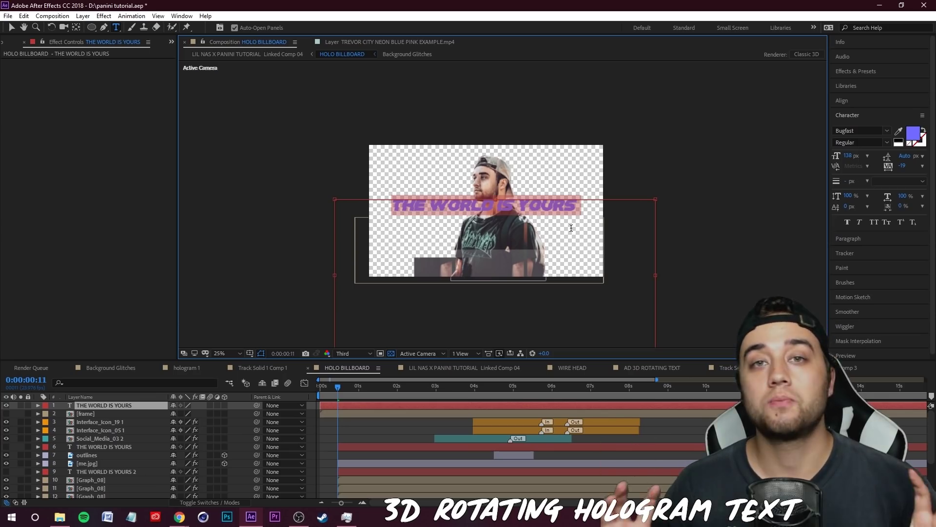
Apply the CC Cylinder effect to the THE WORLD IS YOURS text layer
left_click(862, 72)
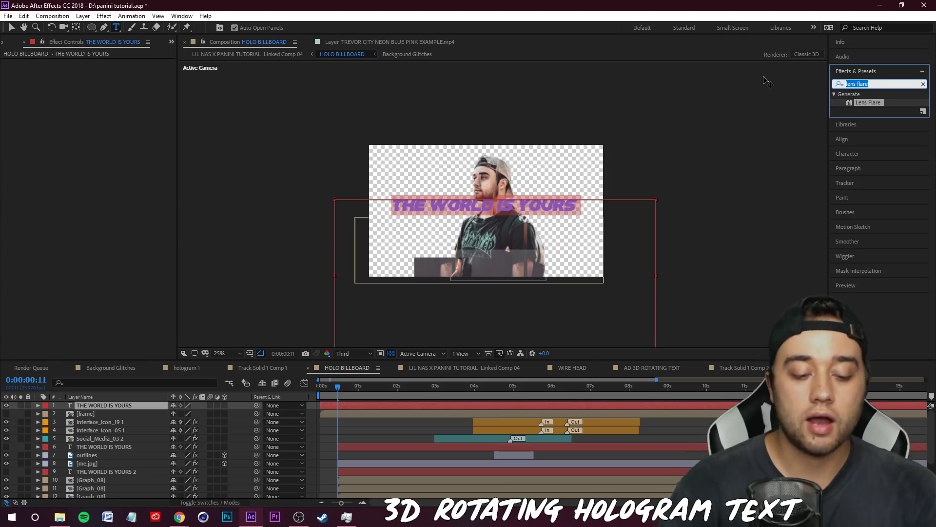
type("cc cylinder")
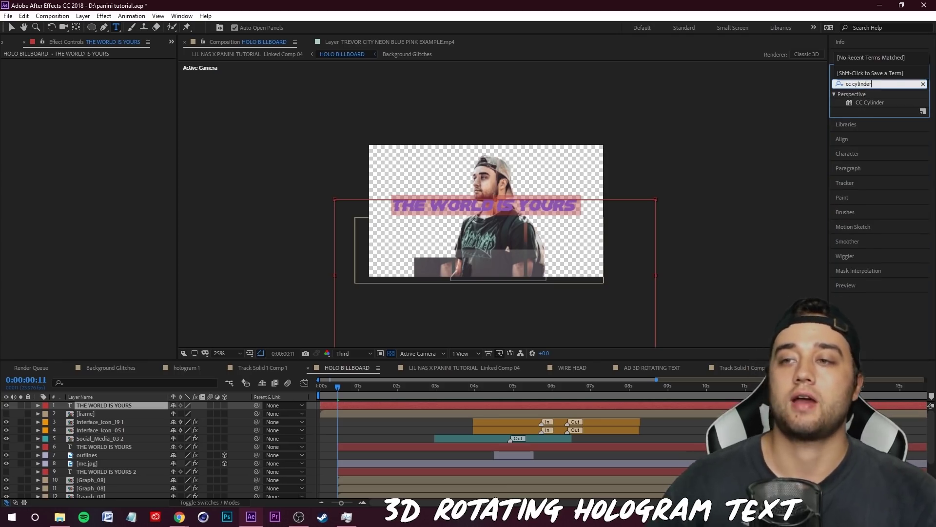
left_click_drag(870, 102, 121, 407)
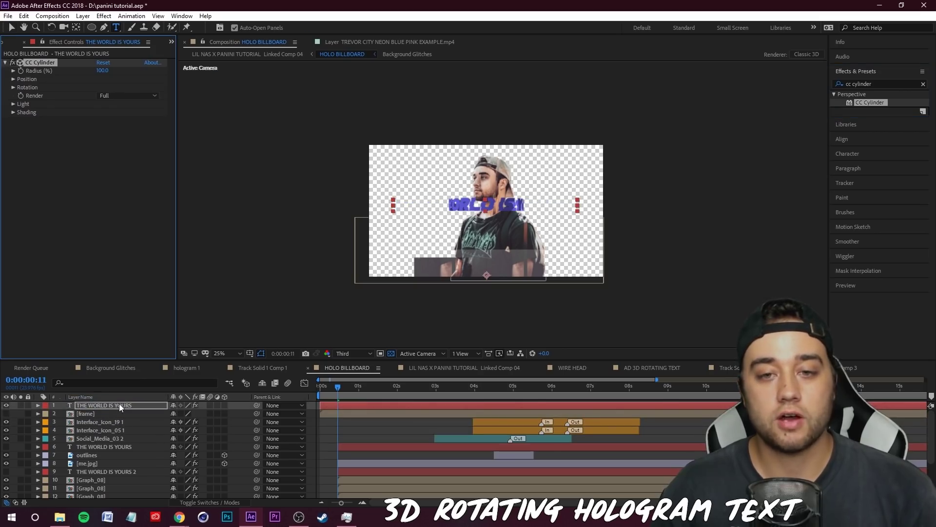
key("v")
Try CC Cylinder's Rotation Y dial and zoom the viewer out to 25%
scroll(483, 225, "up", 4)
scroll(504, 241, "down", 2)
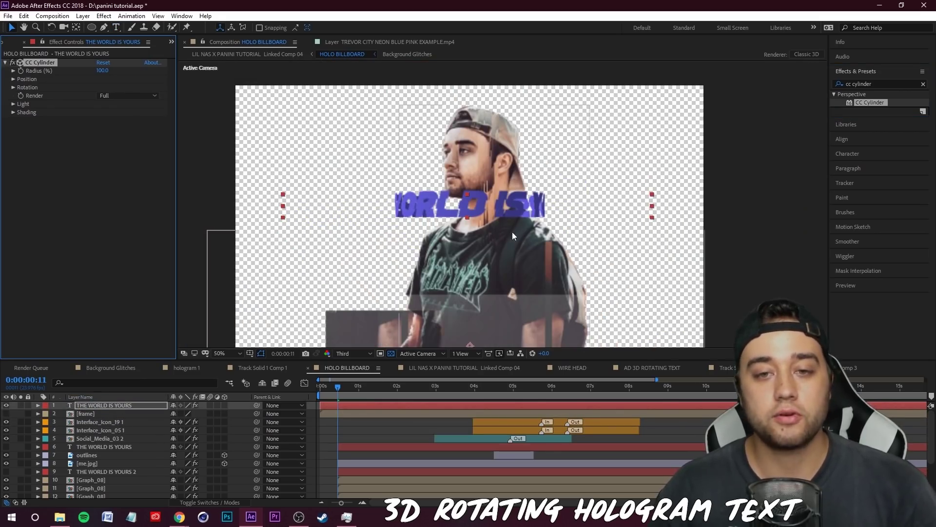
left_click(13, 87)
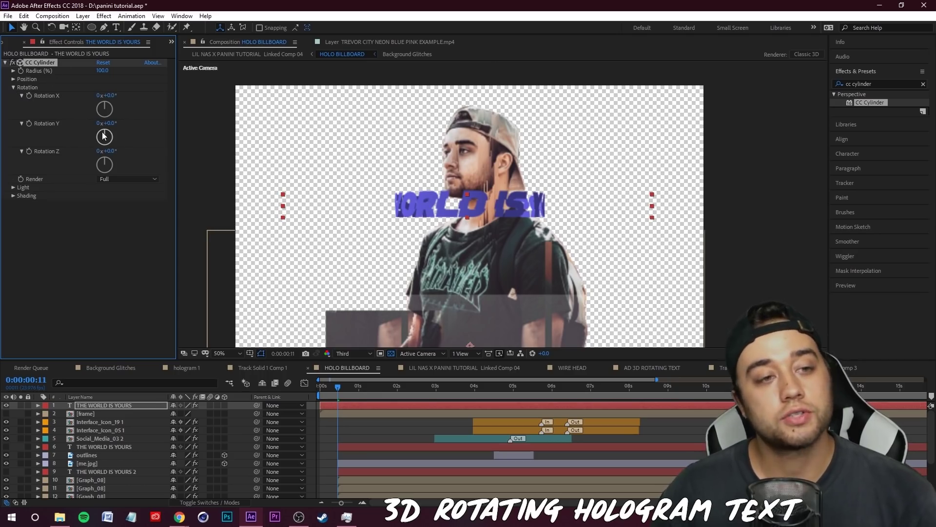
left_click_drag(104, 136, 117, 150)
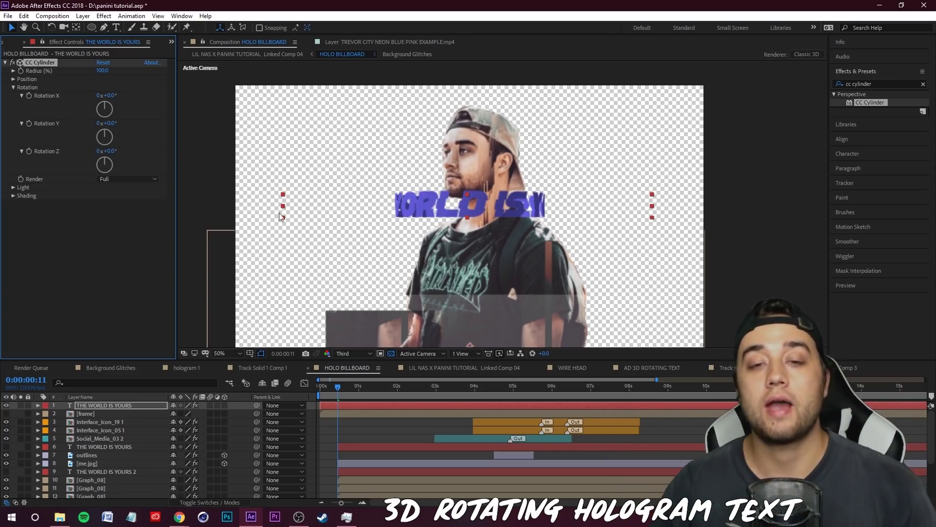
key("comma")
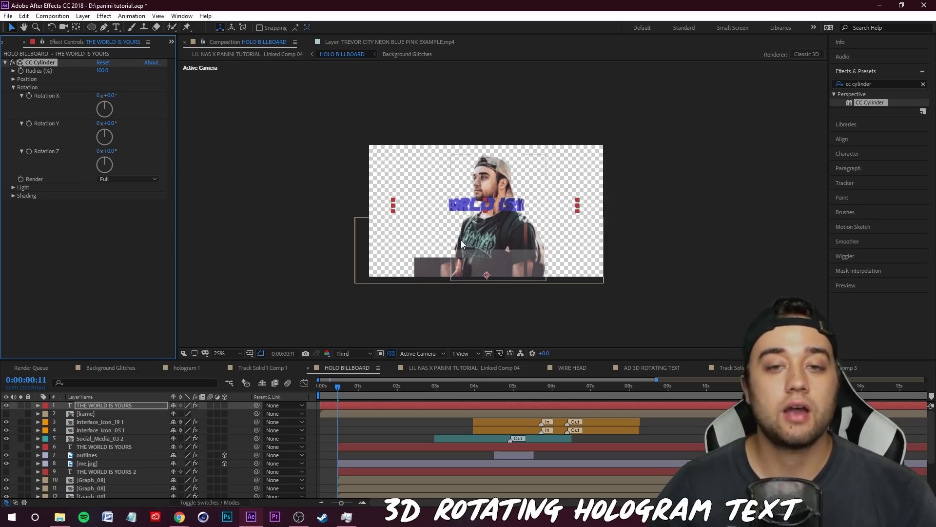
left_click(14, 88)
Set CC Cylinder Radius to 200 and drag the wrapped text lower across the person
left_click(14, 72)
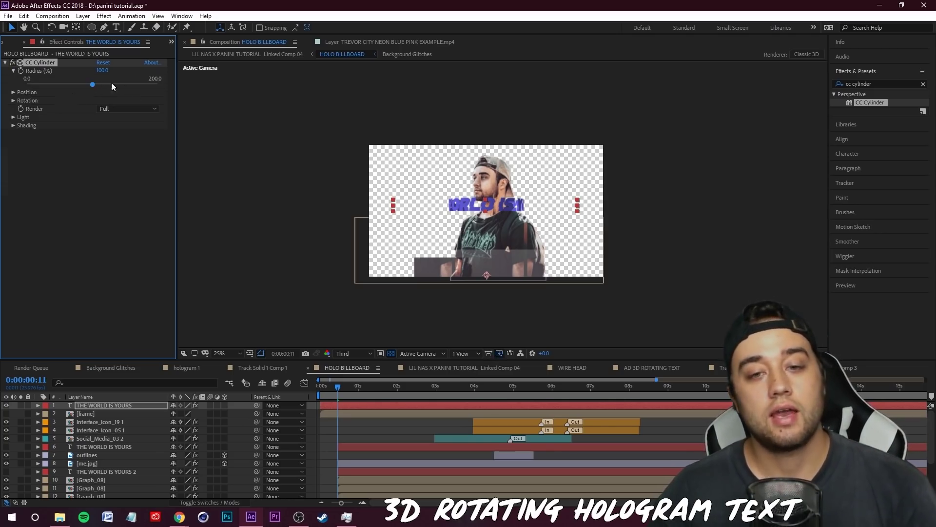
left_click_drag(112, 85, 166, 81)
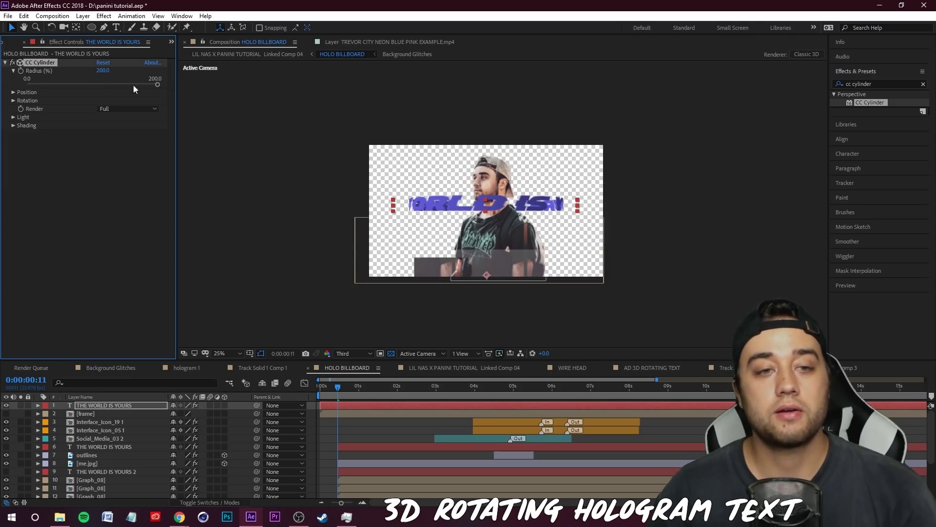
left_click_drag(100, 86, 161, 84)
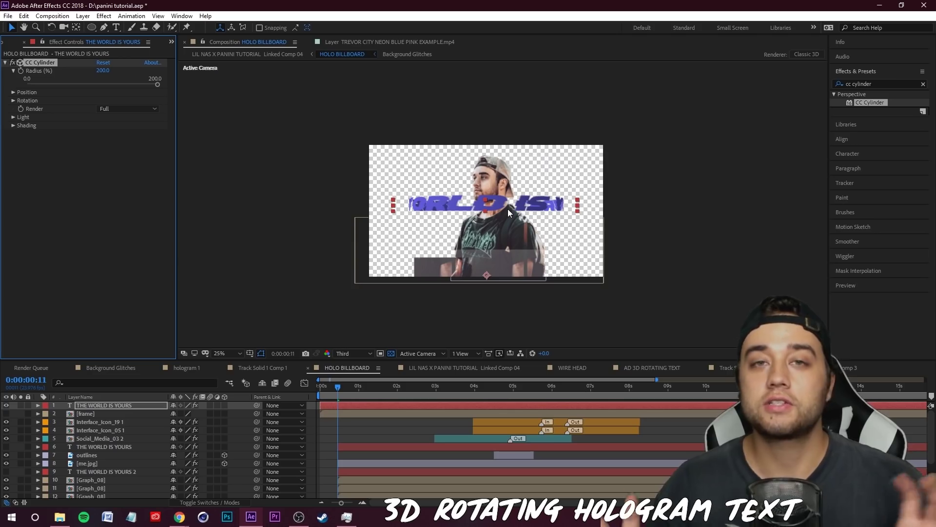
left_click(581, 222)
left_click_drag(581, 222, 546, 254)
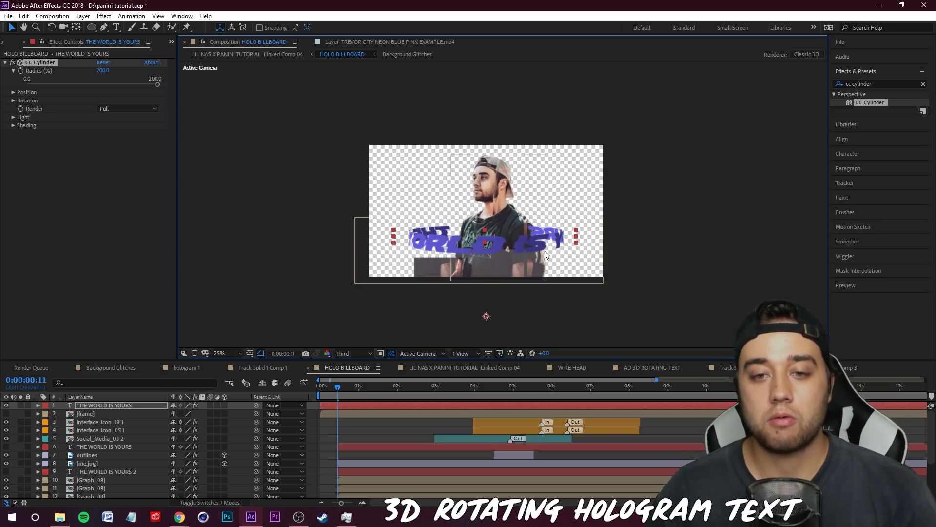
left_click(98, 407)
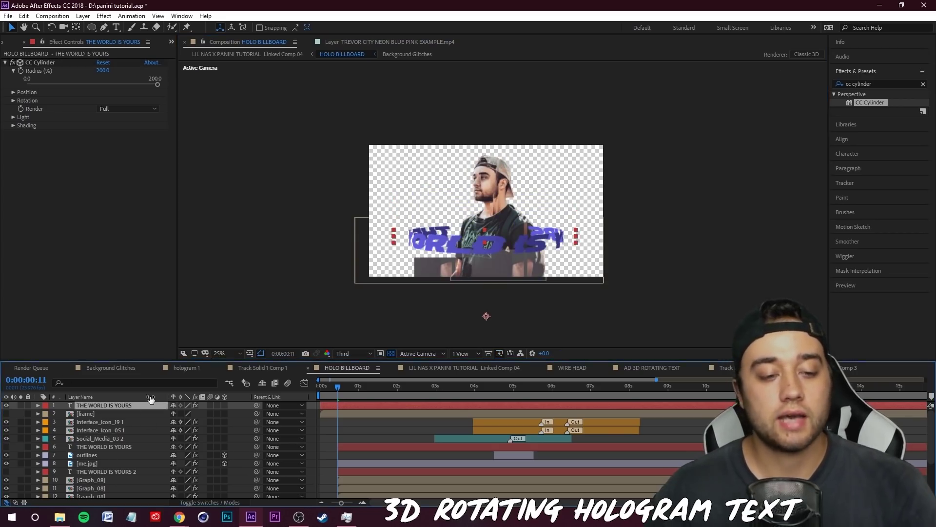
Stretch the text layer's Scale to 100.1, 130.4% so the lettering is taller
key("s")
left_click_drag(185, 413, 205, 413)
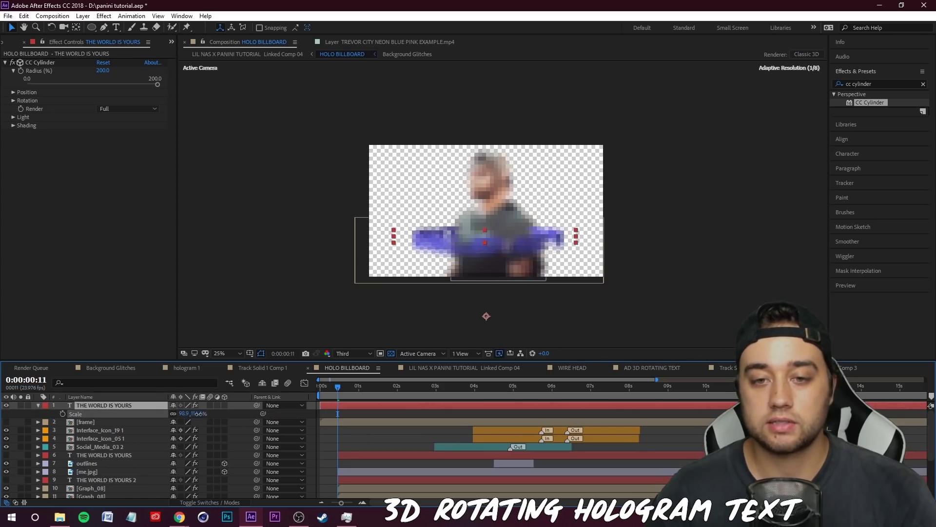
left_click_drag(486, 246, 511, 238)
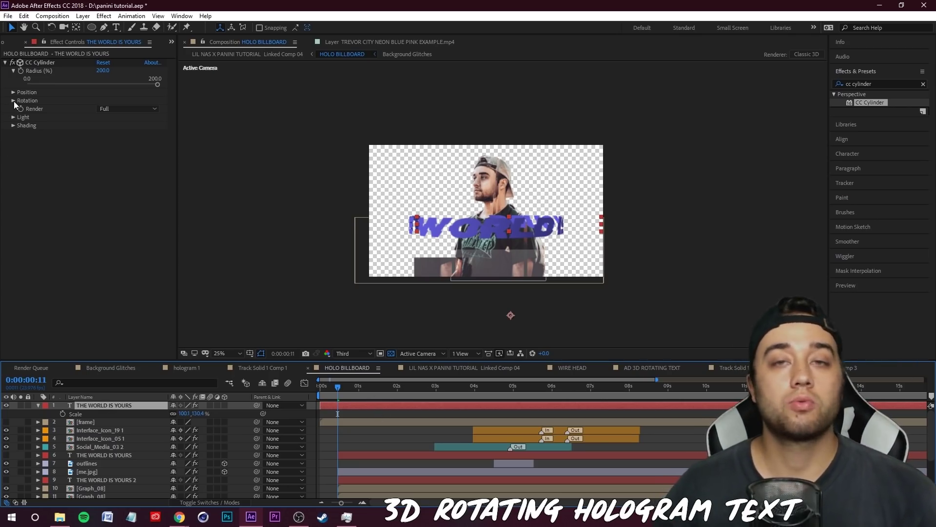
left_click(41, 63)
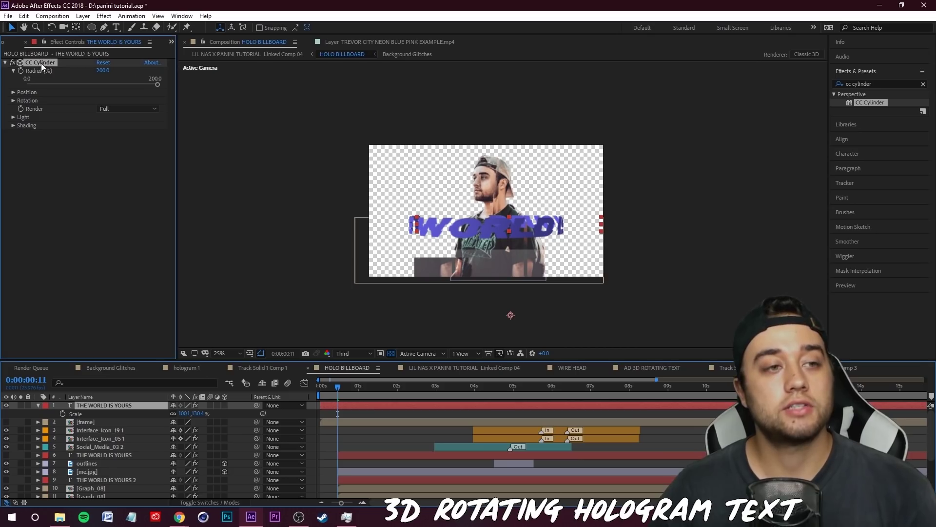
left_click(13, 100)
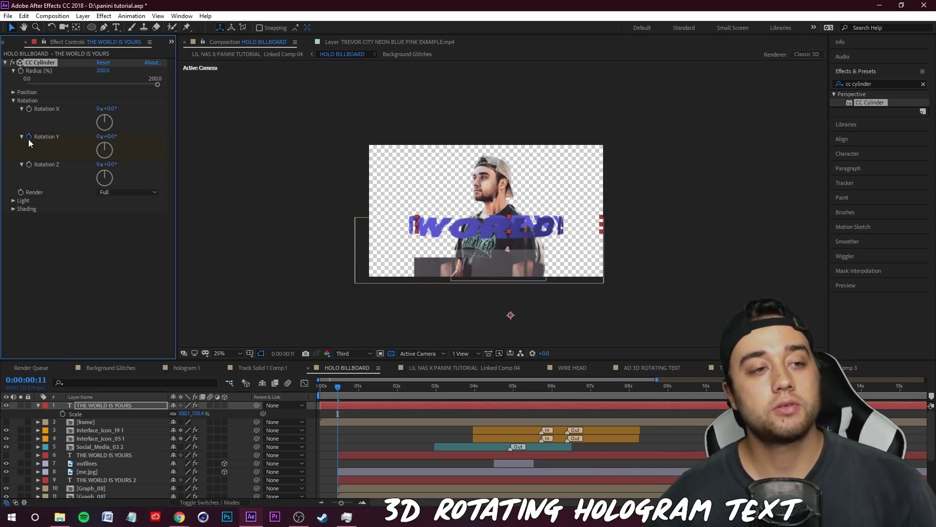
Keyframe CC Cylinder Rotation Y to 2x+291° at about 10 seconds, then return near the start
left_click_drag(339, 391, 714, 389)
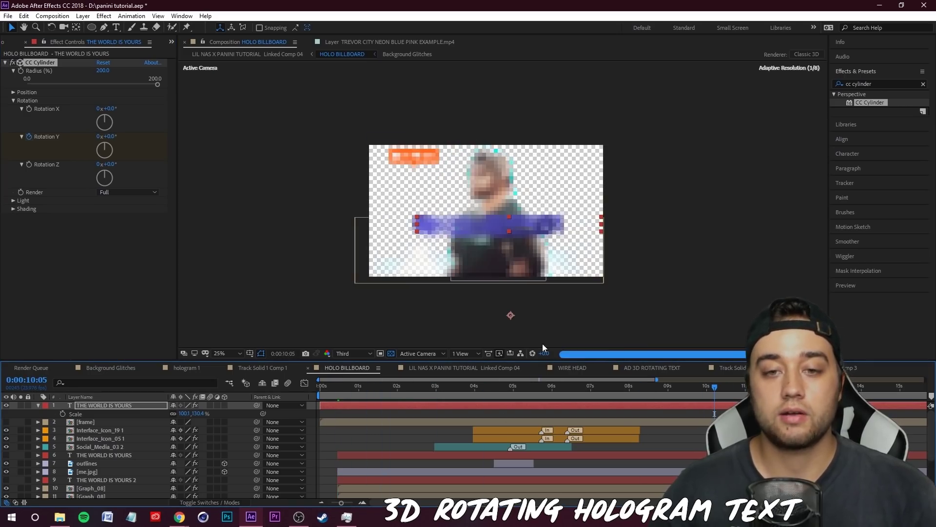
left_click_drag(104, 149, 162, 184)
left_click_drag(712, 395, 353, 423)
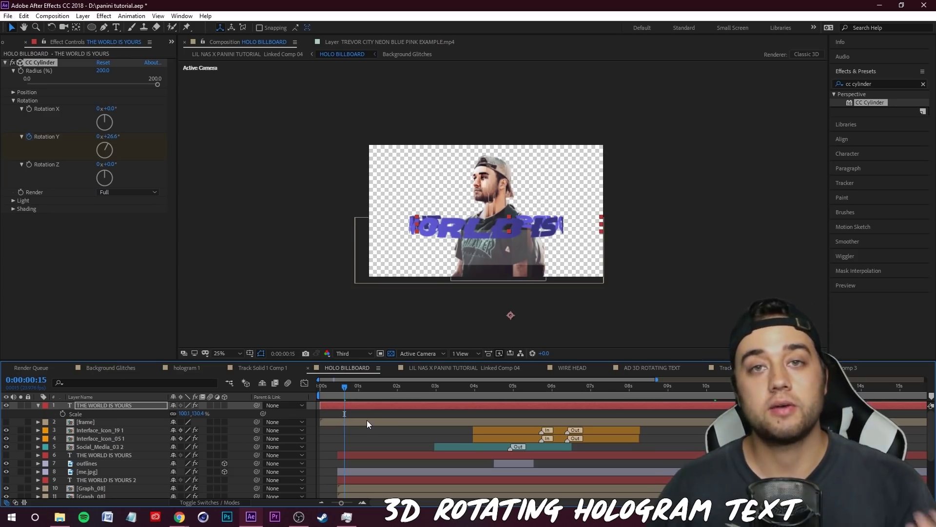
Reveal CC Cylinder's Rotation keyframes in the timeline and delete the stray Rotation Y keyframe
left_click(38, 405)
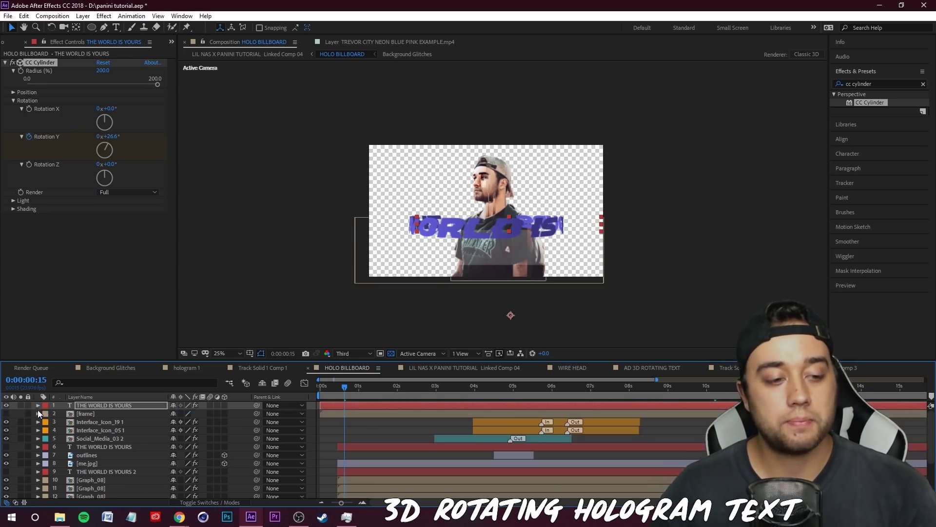
left_click(38, 405)
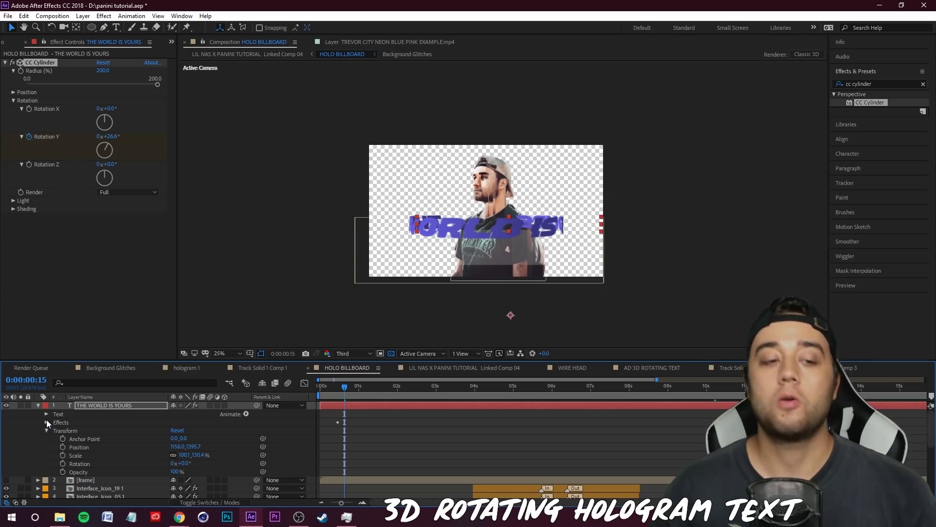
left_click(47, 422)
left_click(55, 431)
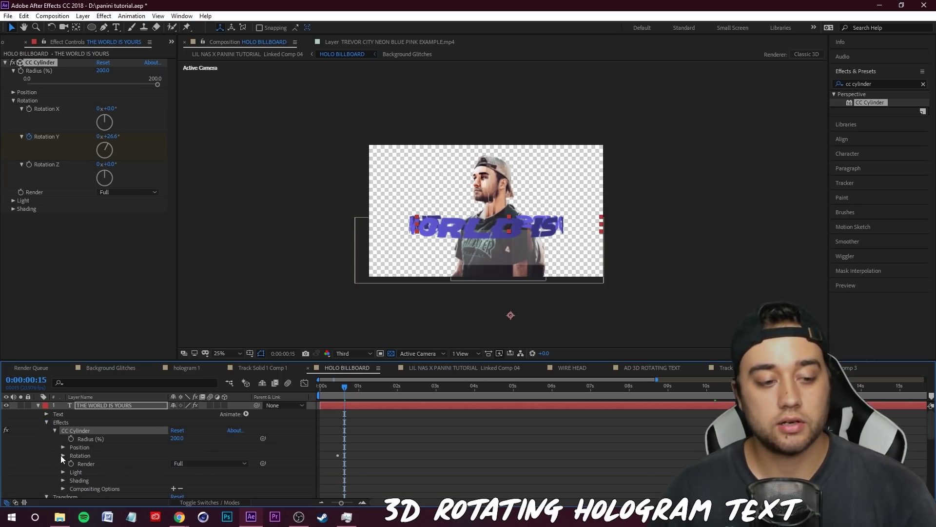
left_click(63, 456)
left_click_drag(721, 471, 605, 482)
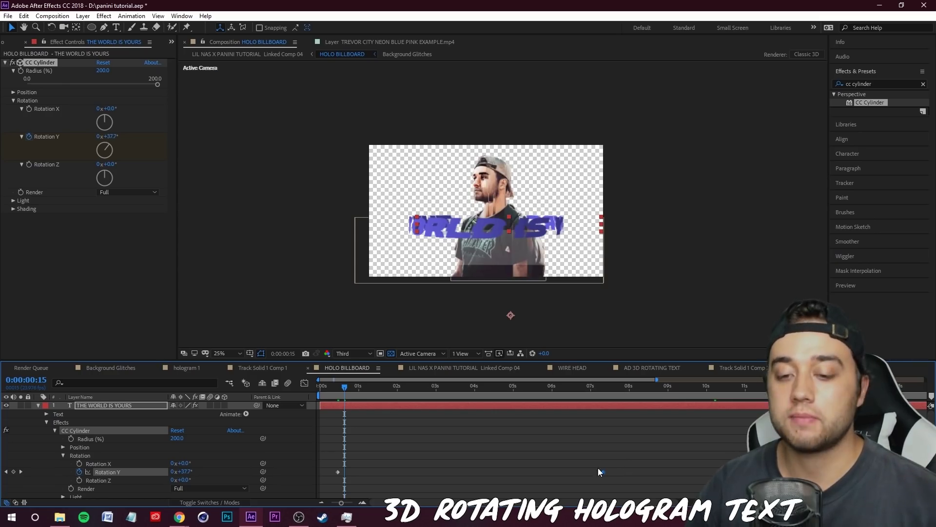
key("Delete")
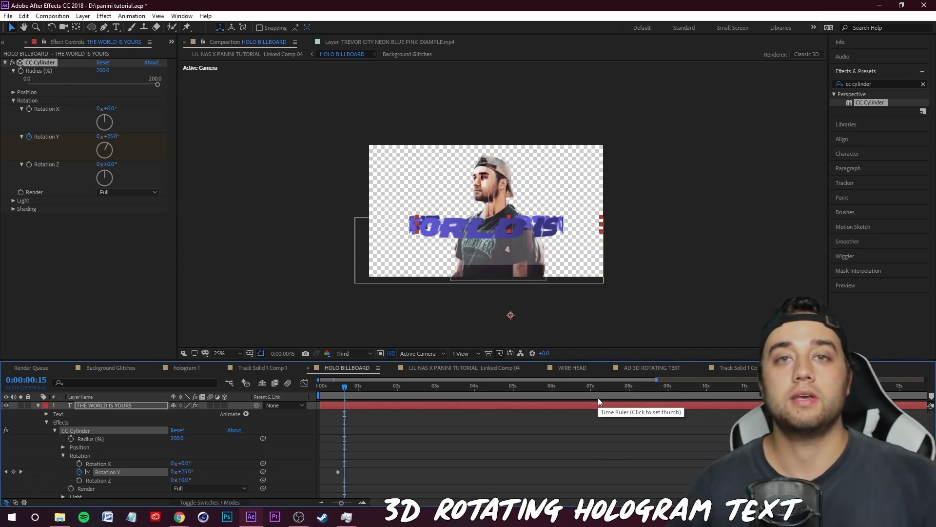
Preview the text rotating around the person, then zoom the viewer back to 50%
key("Page_Up")
key("Page_Up")
key("Page_Up")
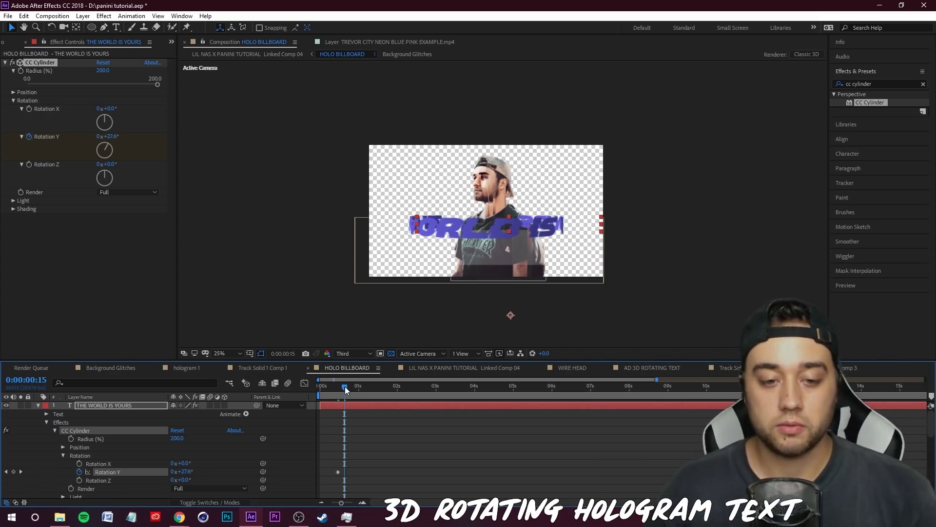
key("space")
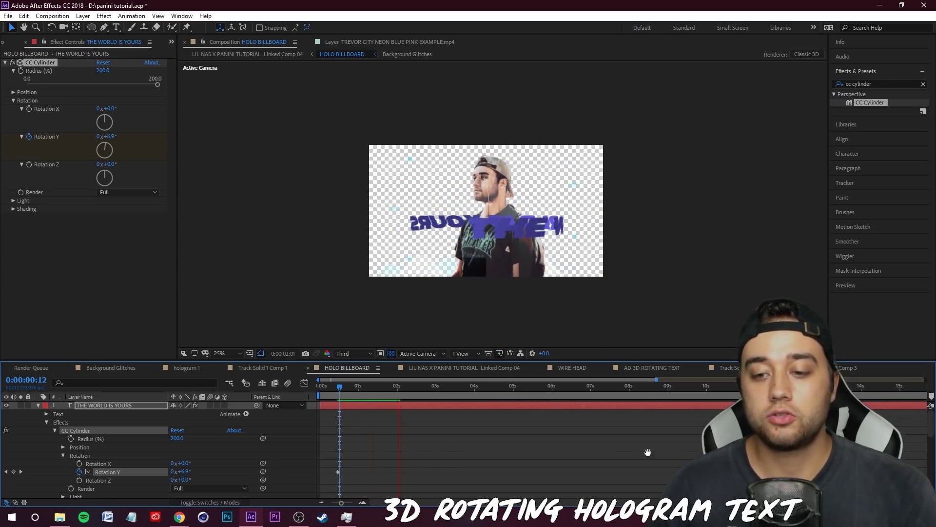
key("space")
key("Page_Down")
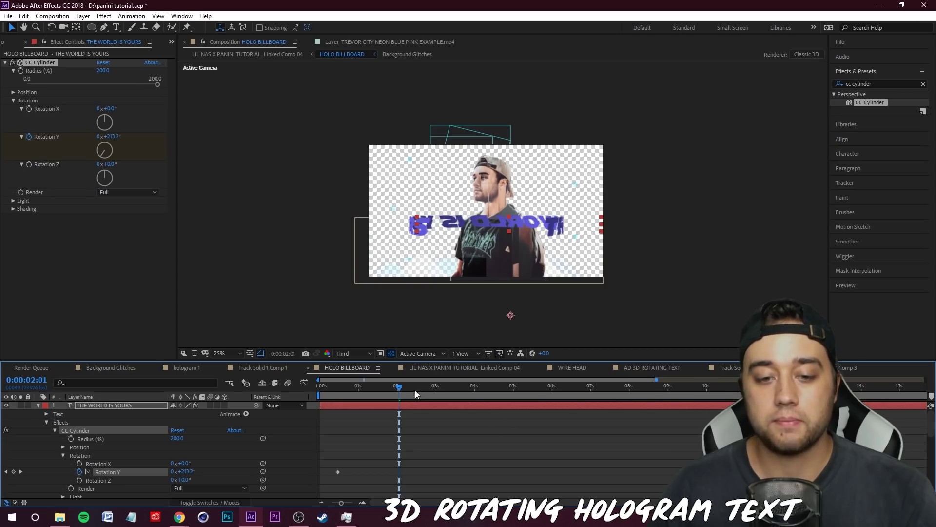
key("period")
key("period")
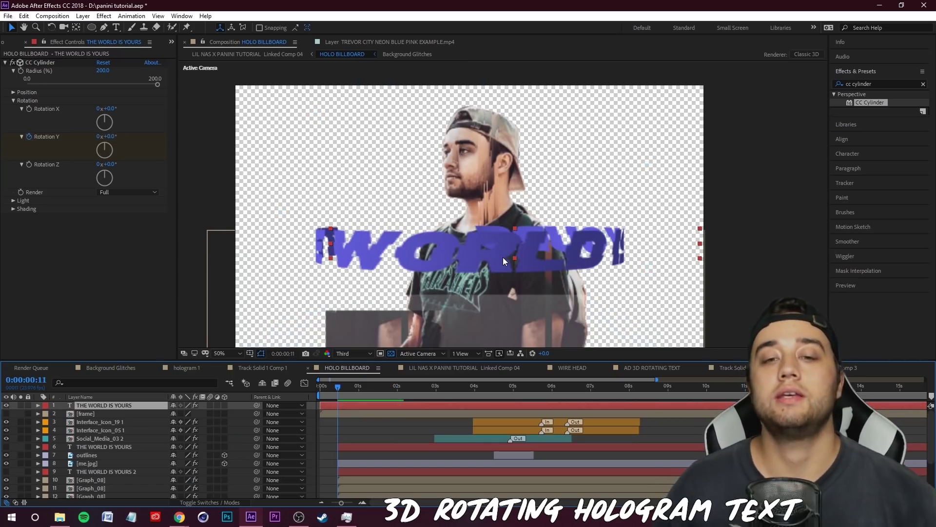
Zoom the viewer to 25% and scrub CC Cylinder Position Y to 30
key("comma")
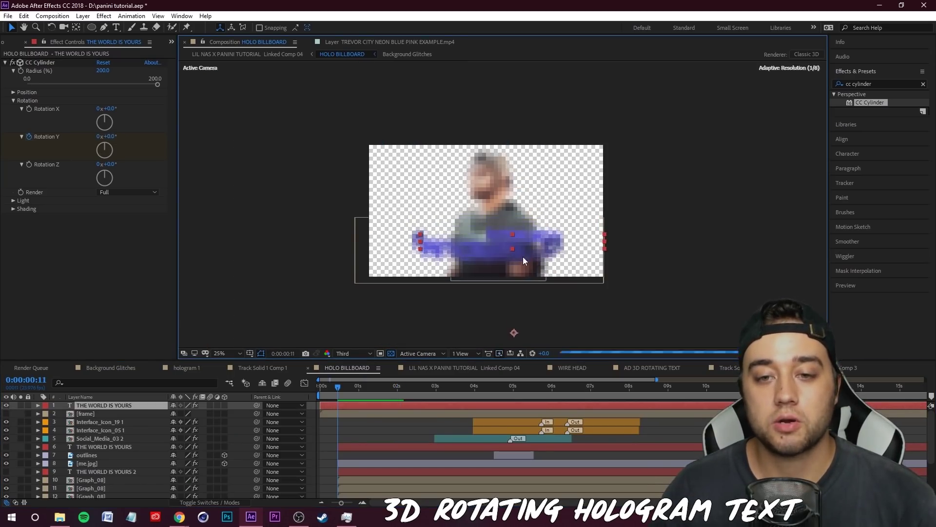
left_click(13, 100)
left_click(14, 92)
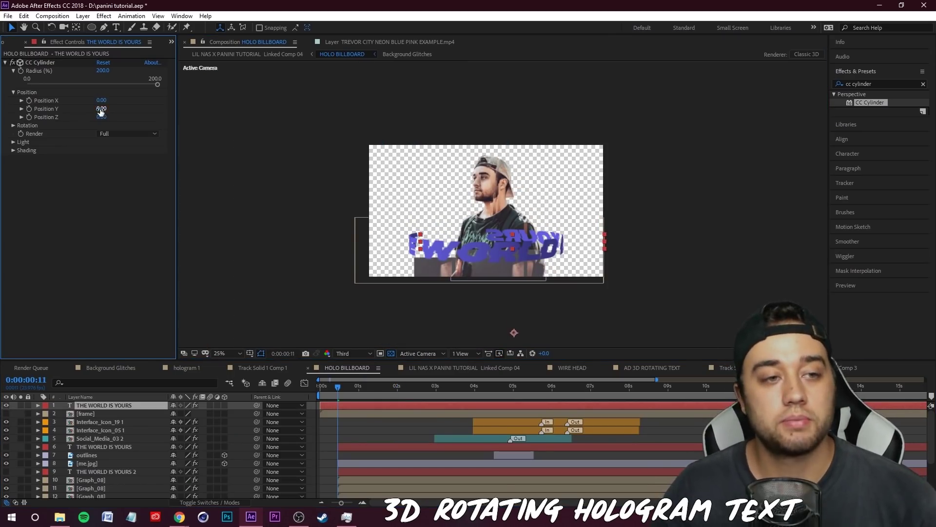
left_click_drag(100, 112, 120, 125)
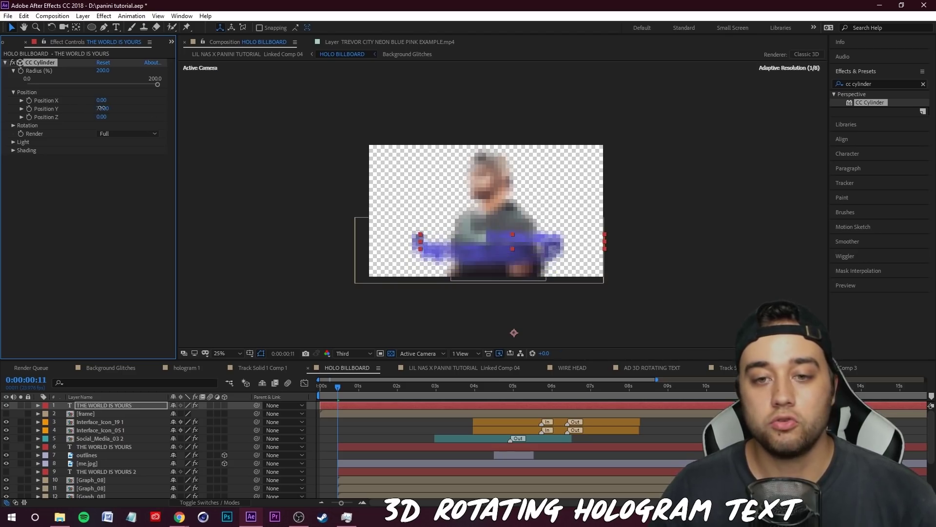
left_click(116, 407)
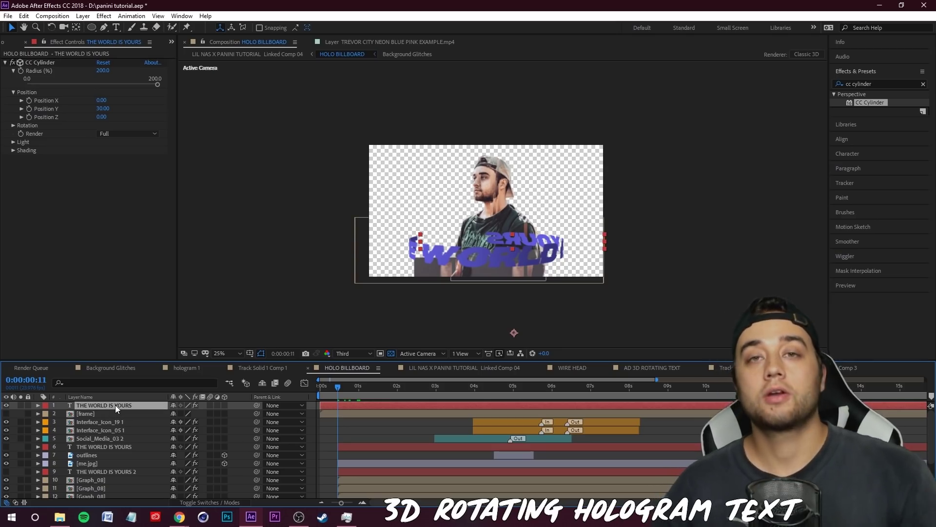
Duplicate the text layer and rename the copy 'THE WORLD IS YOURS UNDERNEATH'
key("ctrl+d")
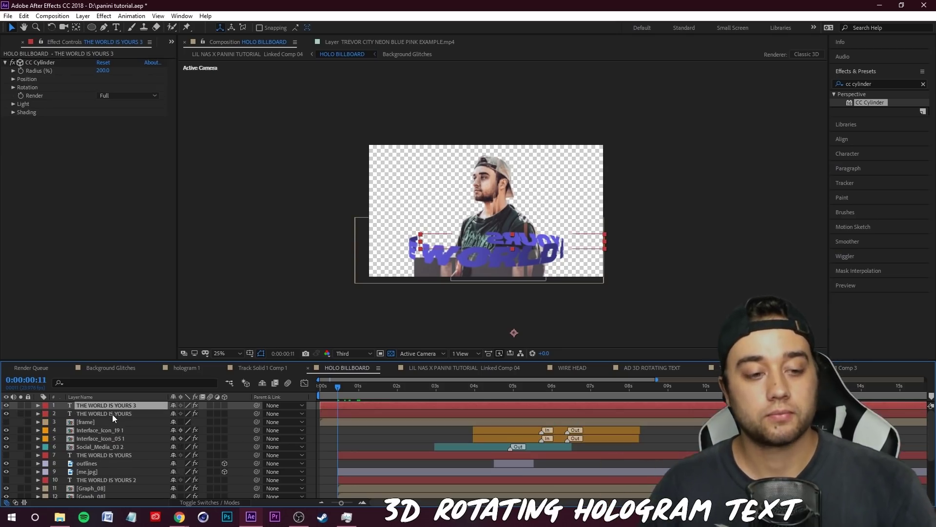
right_click(117, 409)
left_click(155, 397)
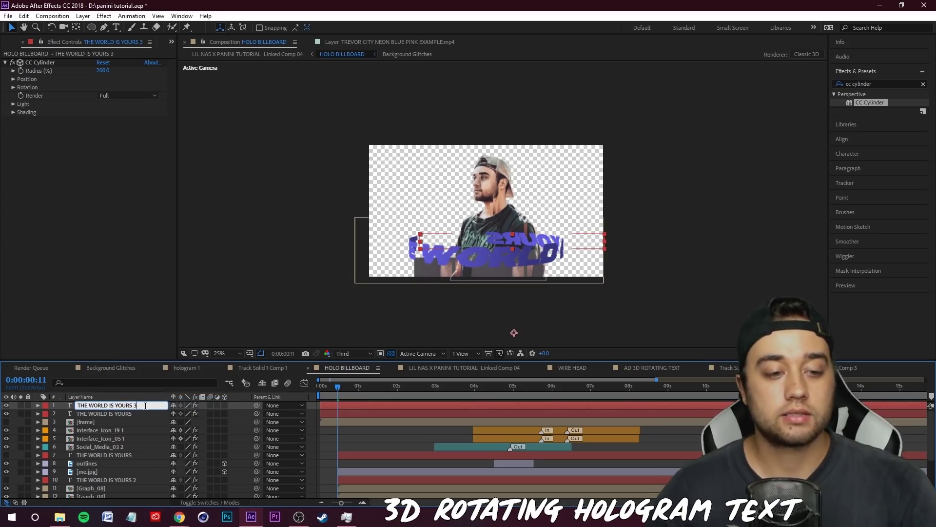
key("BackSpace")
type("UNDERNEAT")
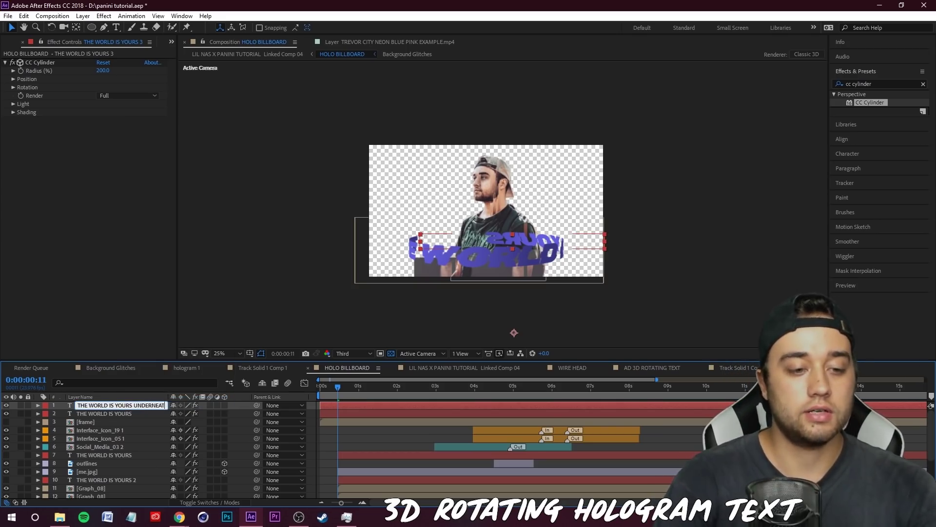
type("H")
left_click(117, 463)
Move the UNDERNEATH copy below me.jpg, briefly hiding the person layer to check the text
left_click(114, 408)
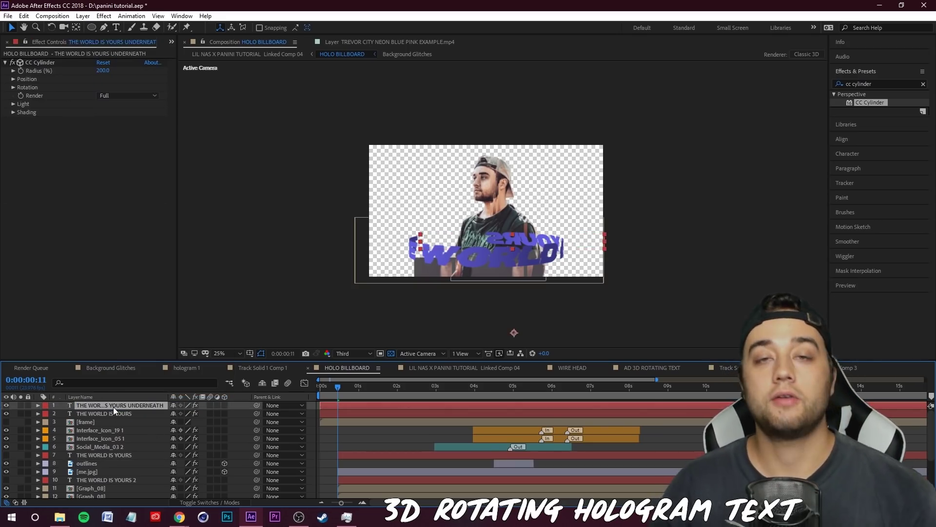
left_click_drag(108, 410, 86, 472)
left_click(89, 465)
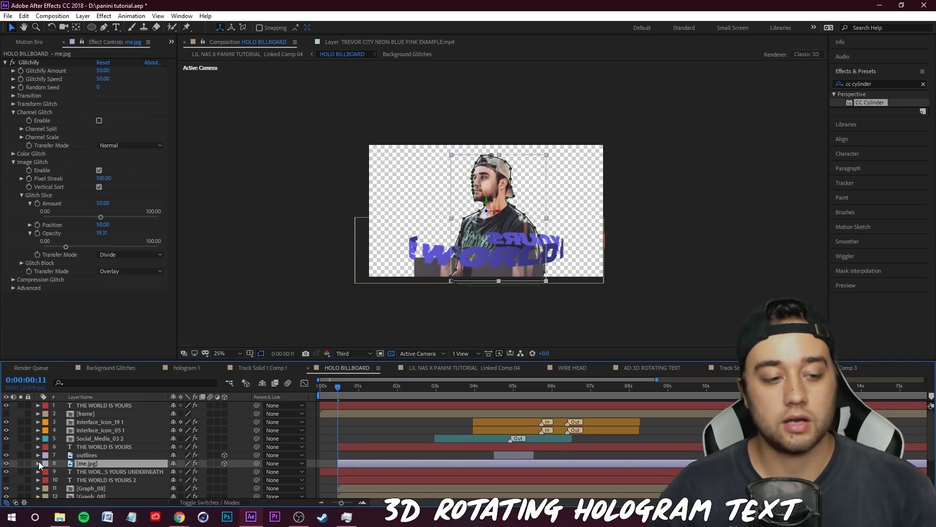
left_click(9, 465)
left_click(8, 465)
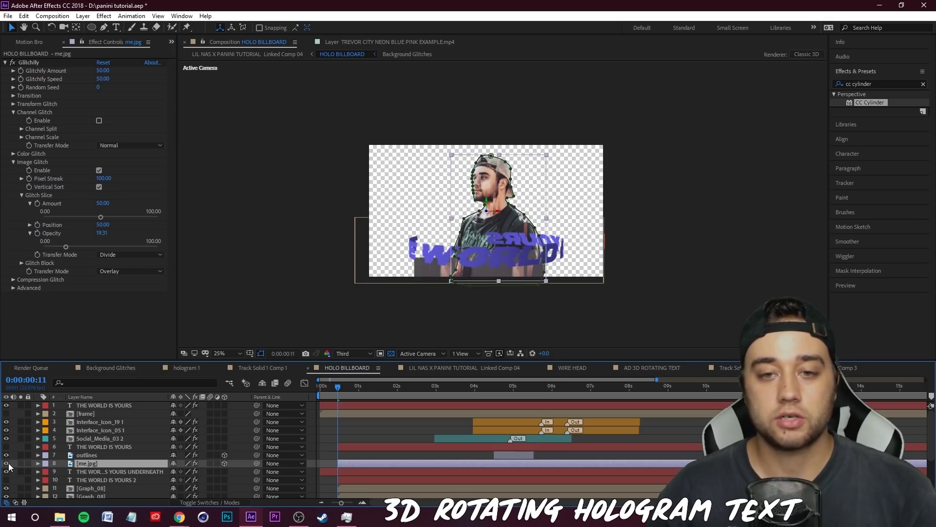
left_click(98, 471)
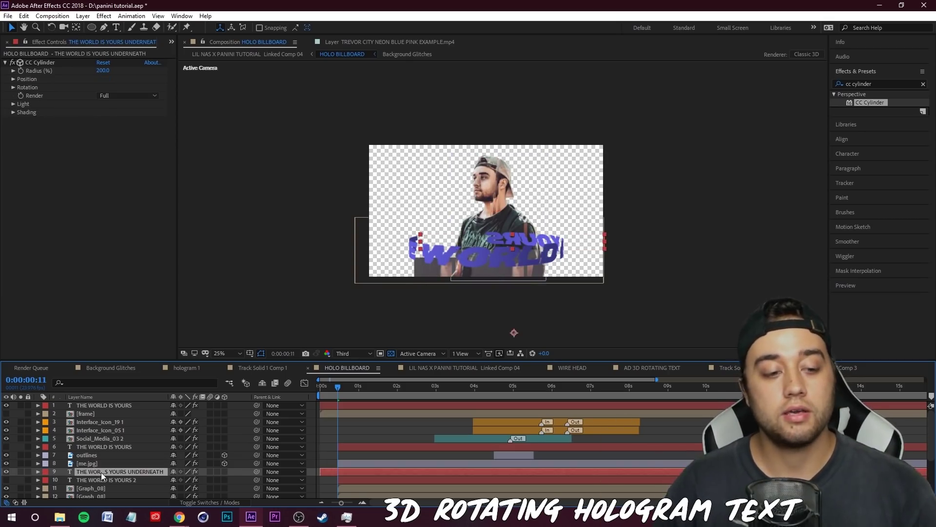
left_click(78, 405)
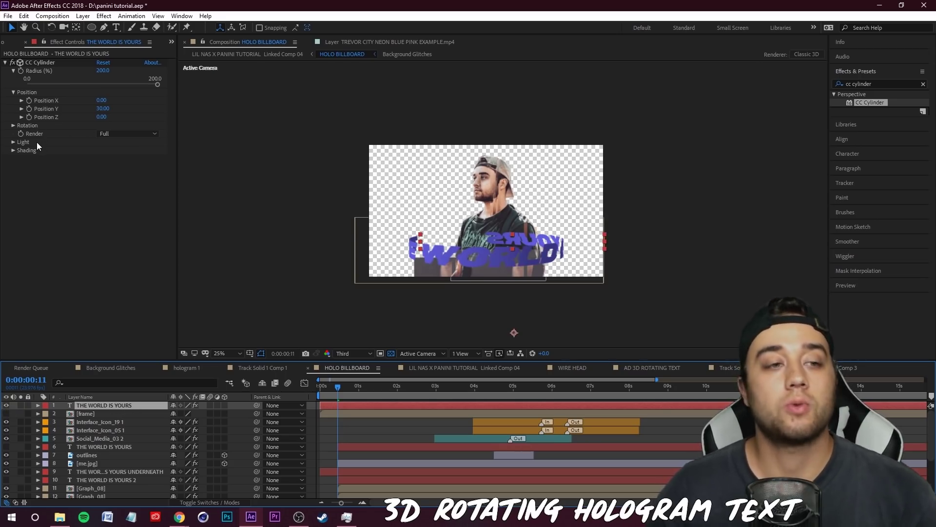
Set the top text layer's CC Cylinder Render to Outside and preview the rotation at 50% zoom
left_click(130, 133)
left_click(120, 154)
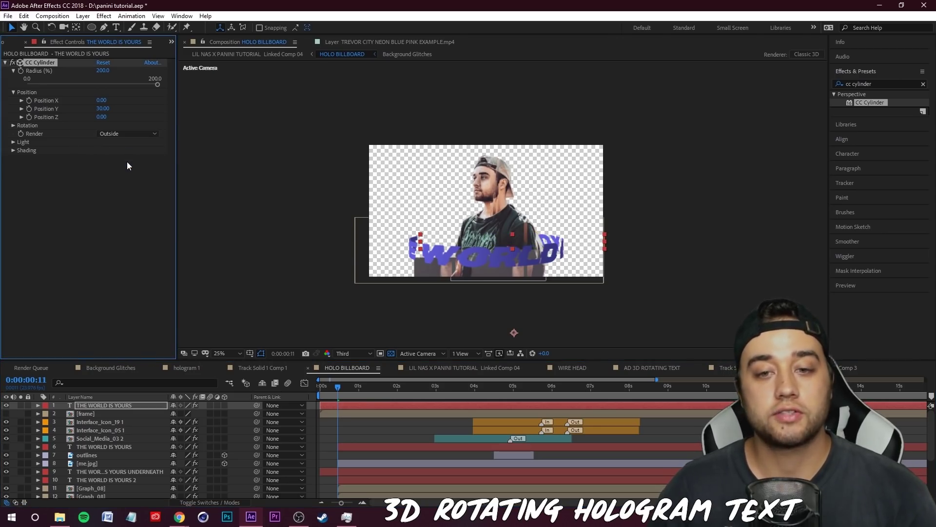
key("period")
key("space")
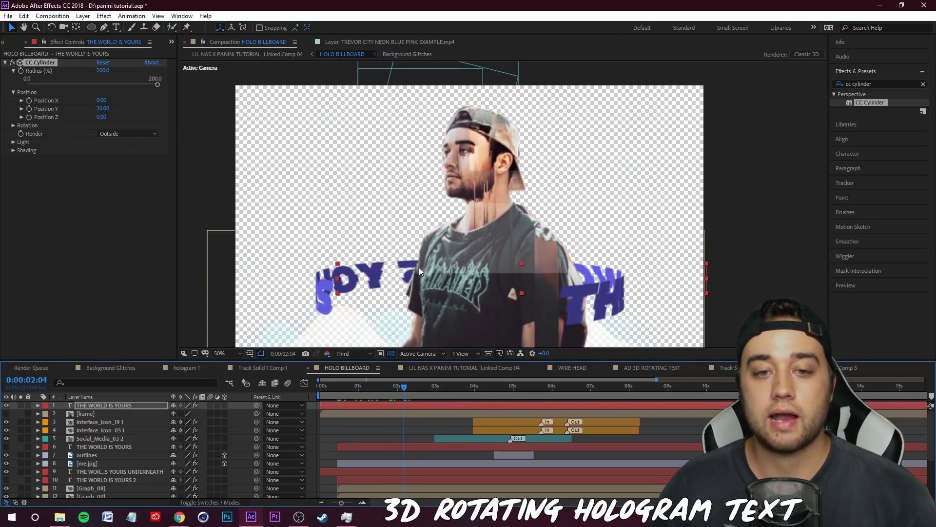
key("comma")
key("comma")
key("period")
key("period")
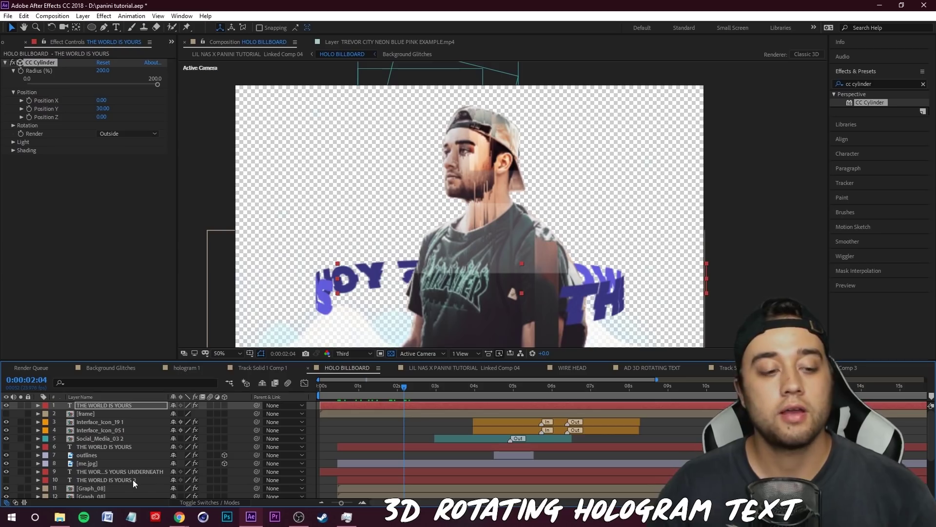
Scrub and play the rotation while toggling the UNDERNEATH text and me.jpg visibility to compare
left_click(111, 473)
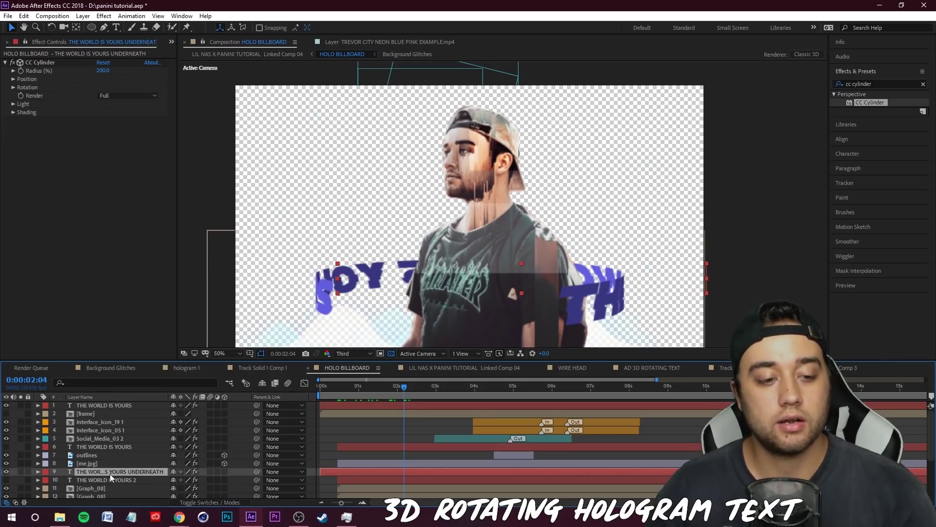
left_click(6, 472)
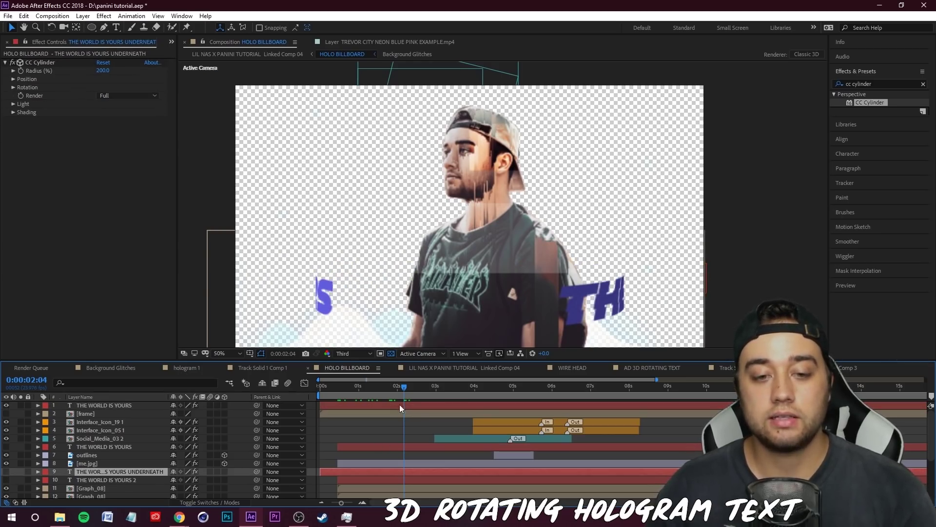
left_click_drag(404, 385, 375, 386)
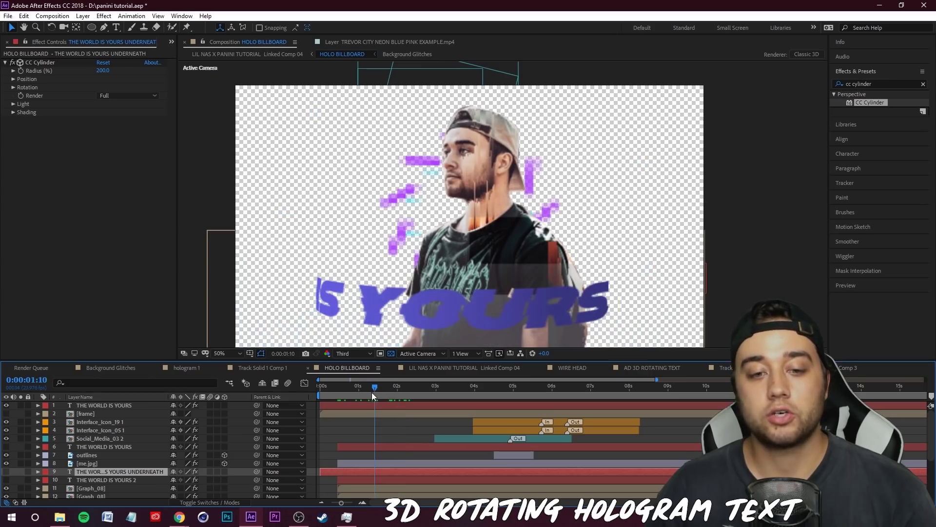
left_click(6, 472)
key("space")
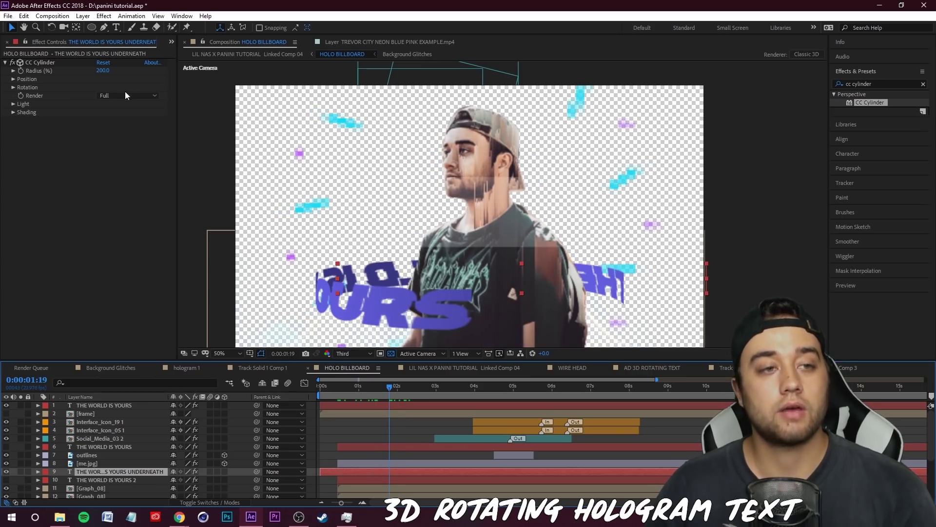
left_click(7, 463)
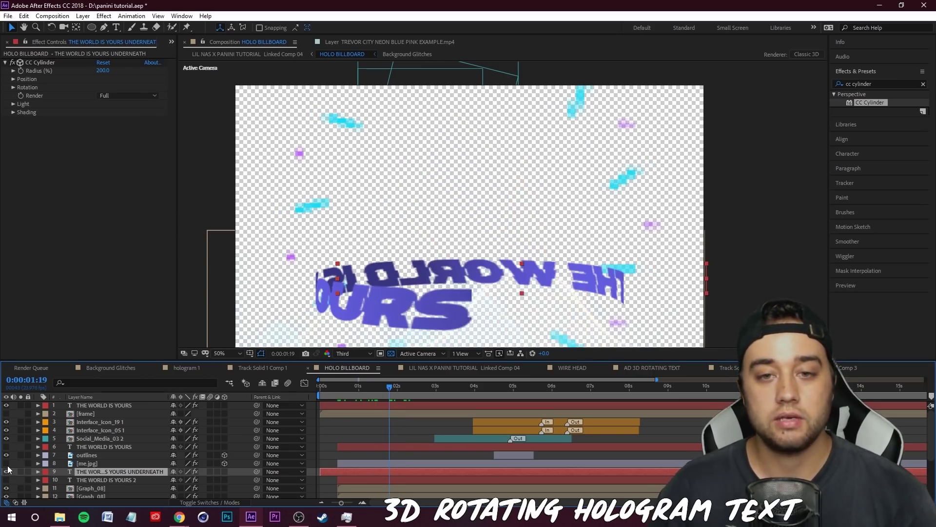
left_click(7, 463)
left_click(115, 406)
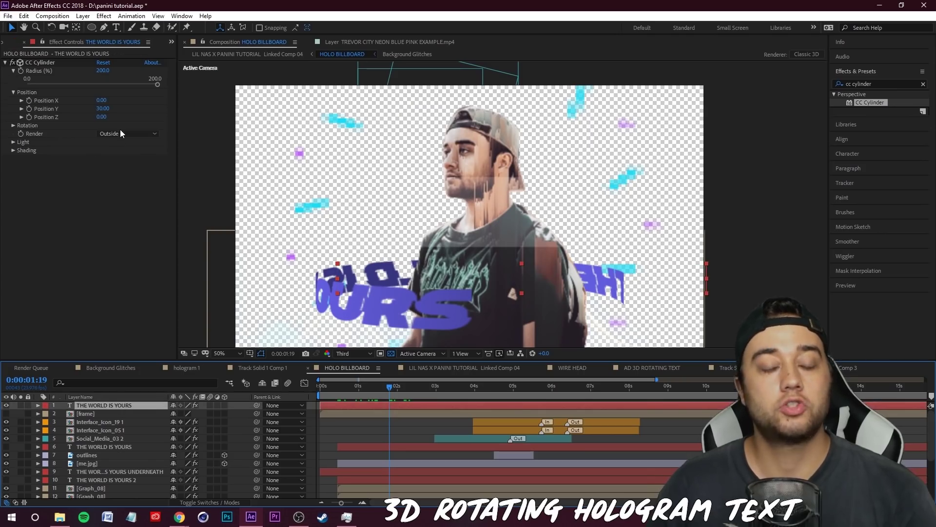
left_click(399, 387)
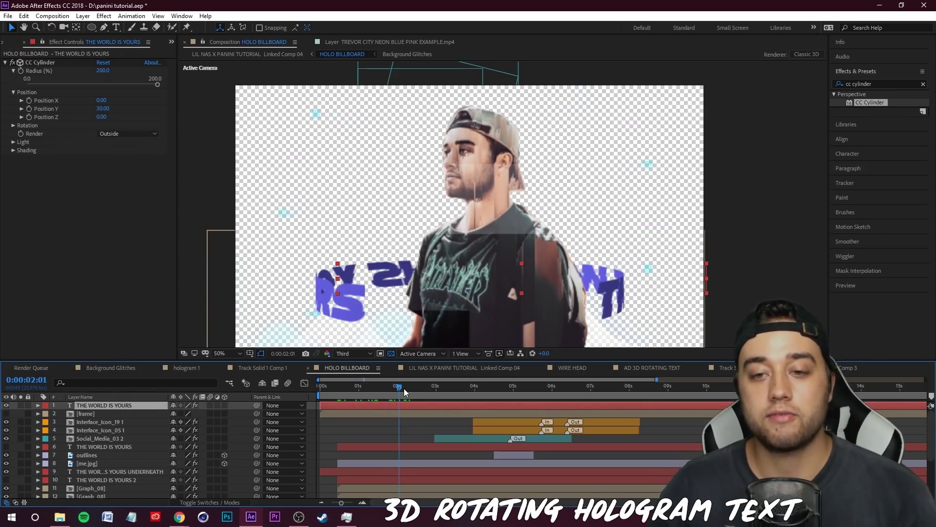
left_click_drag(399, 388, 368, 388)
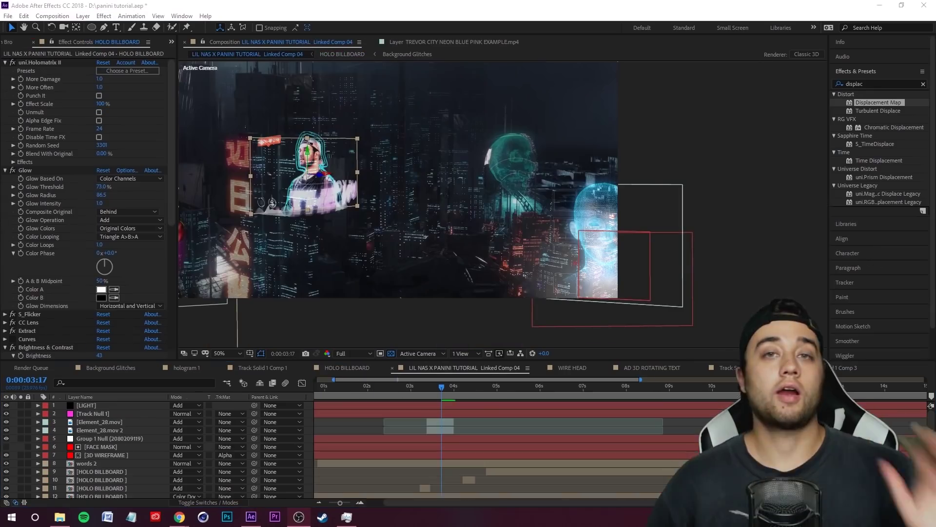